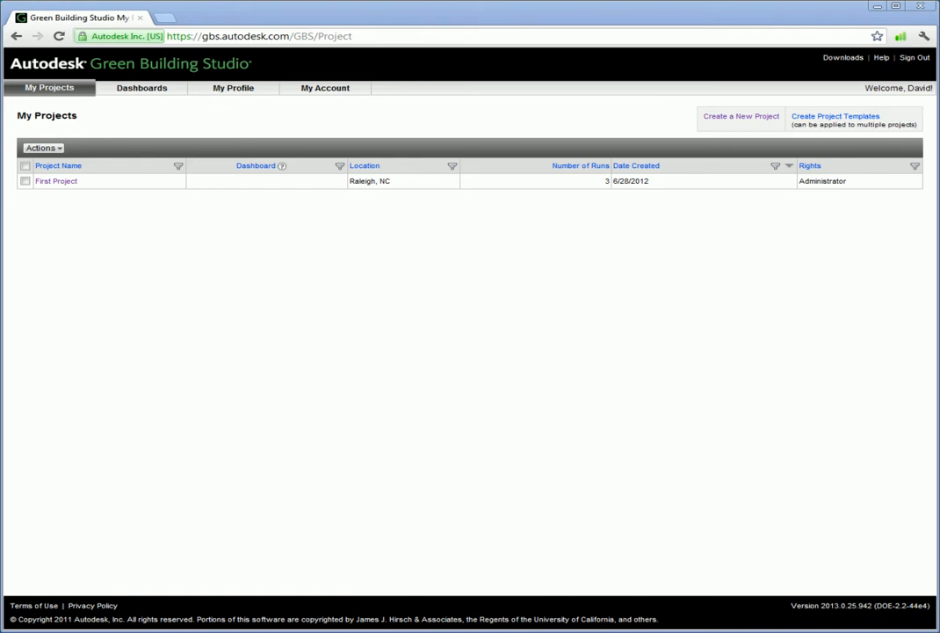
# Step: Open the project defaults of First Project and load the First Project_default template
pyautogui.click(56, 181)
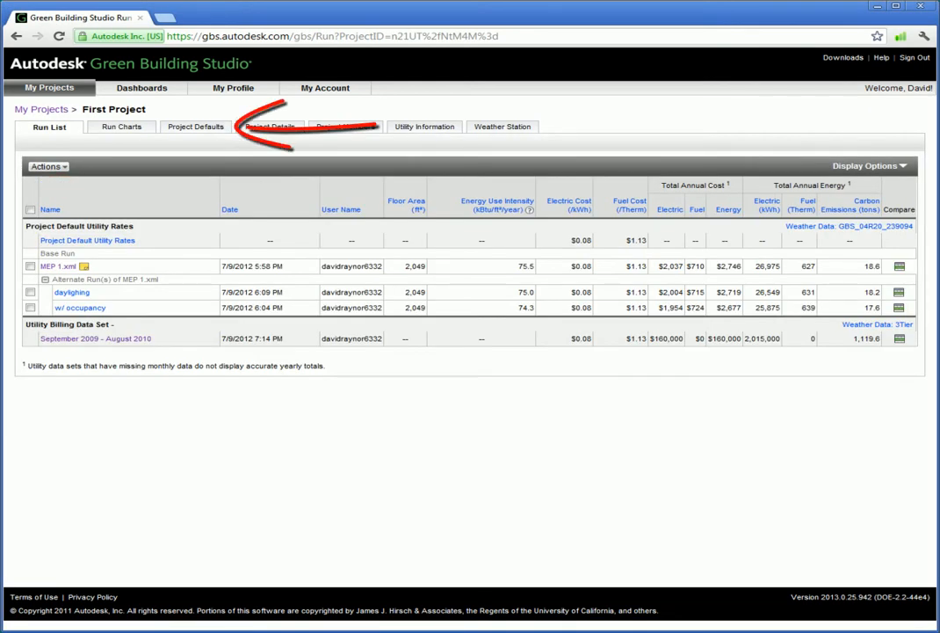
pyautogui.click(195, 126)
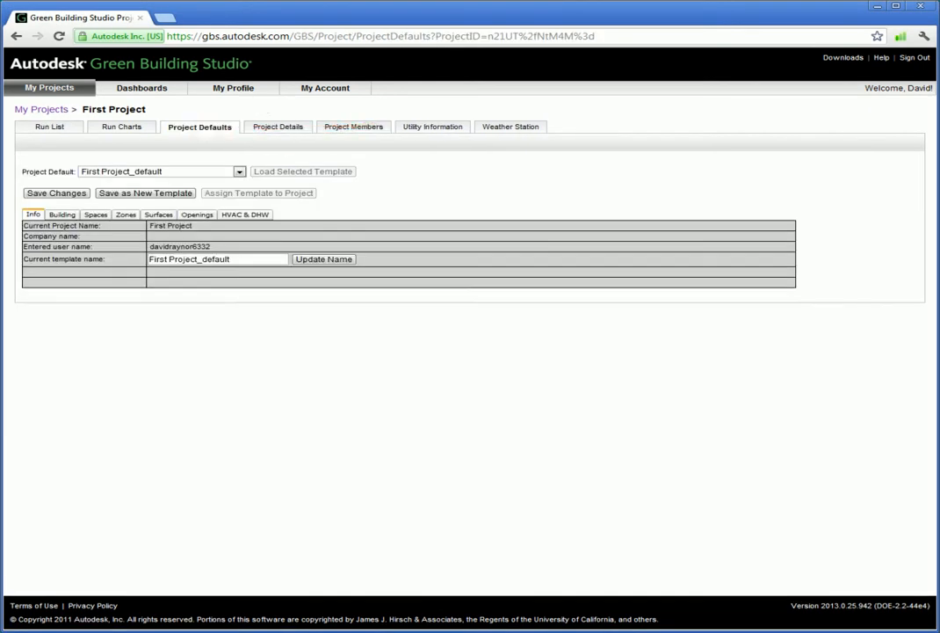
pyautogui.click(237, 172)
pyautogui.click(210, 191)
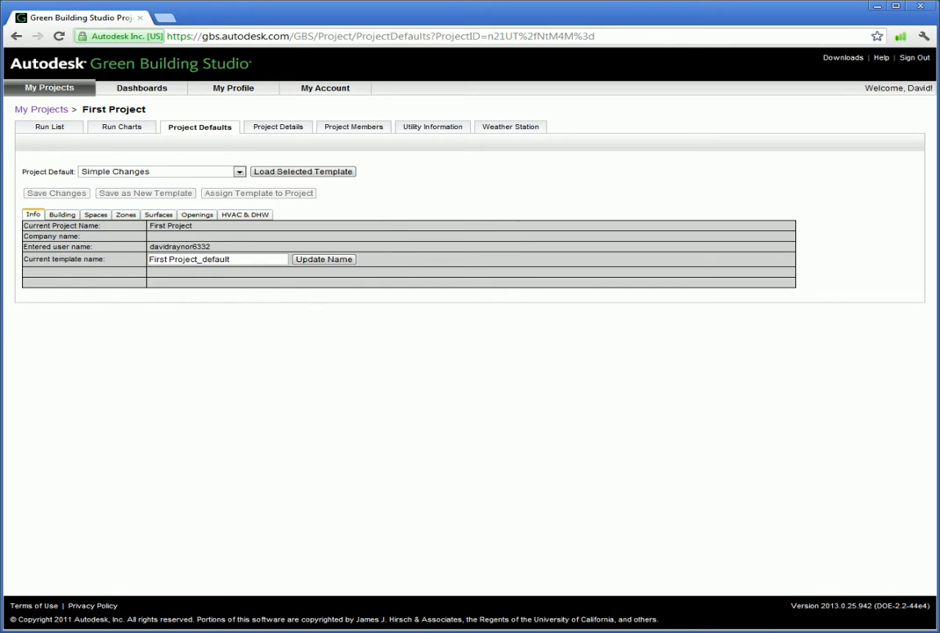
pyautogui.click(238, 172)
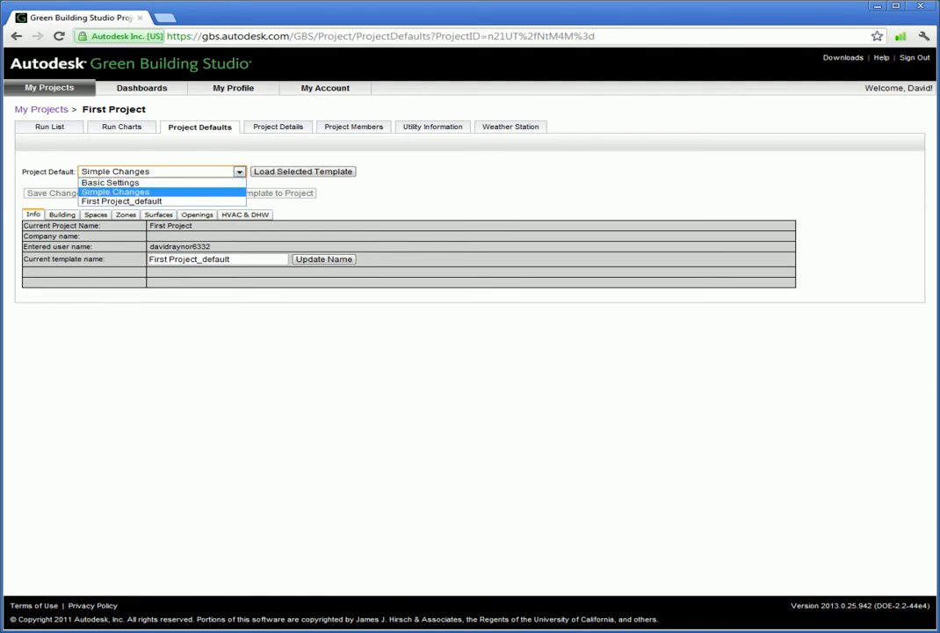
pyautogui.click(162, 200)
pyautogui.click(280, 171)
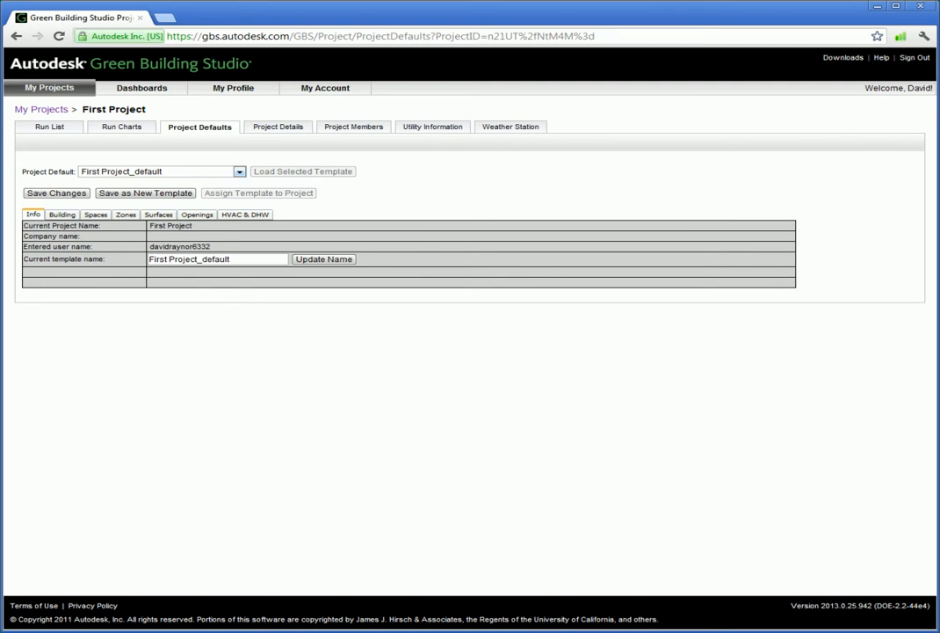
pyautogui.click(206, 169)
pyautogui.click(126, 199)
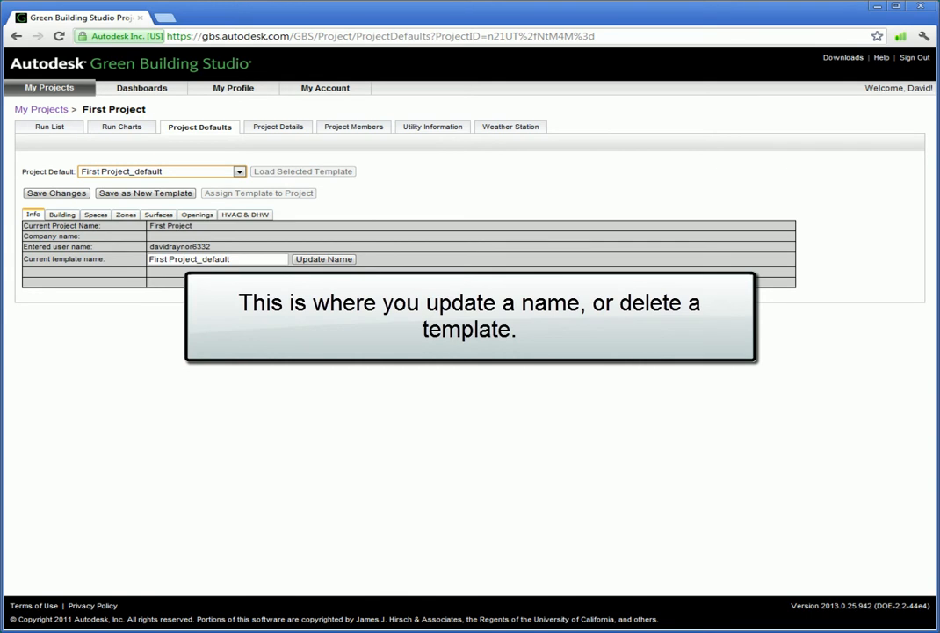
pyautogui.moveTo(241, 260); pyautogui.dragTo(147, 260)
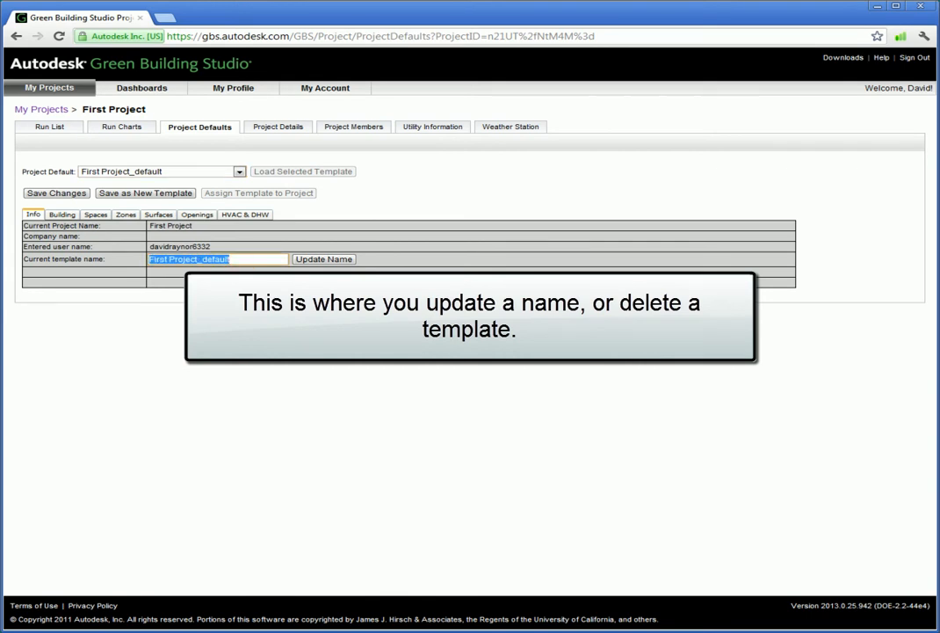
pyautogui.click(130, 393)
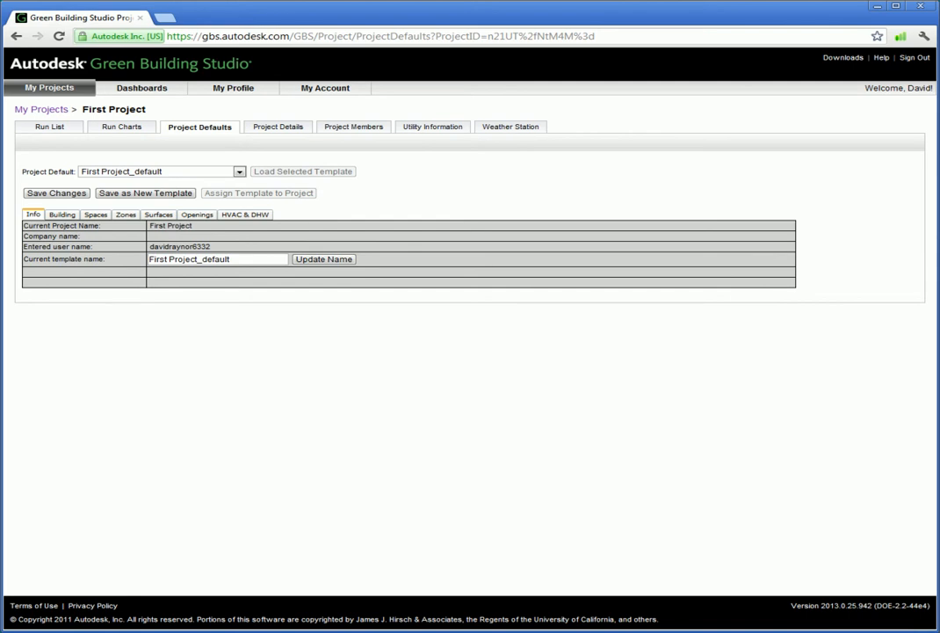
# Step: Try the building default that assumes blank surfaces for solar PV and solar hot water analyses
pyautogui.click(62, 214)
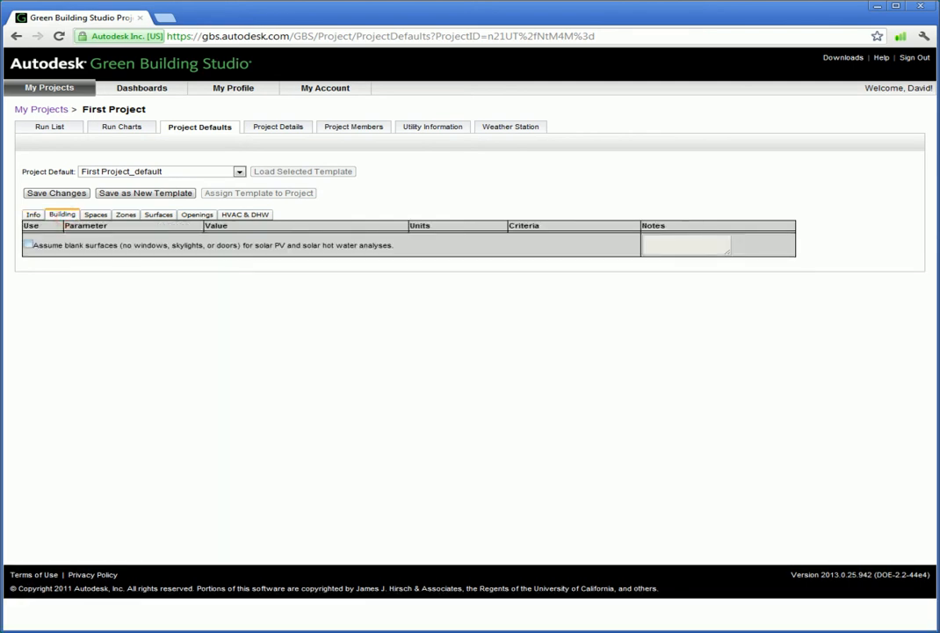
pyautogui.click(28, 244)
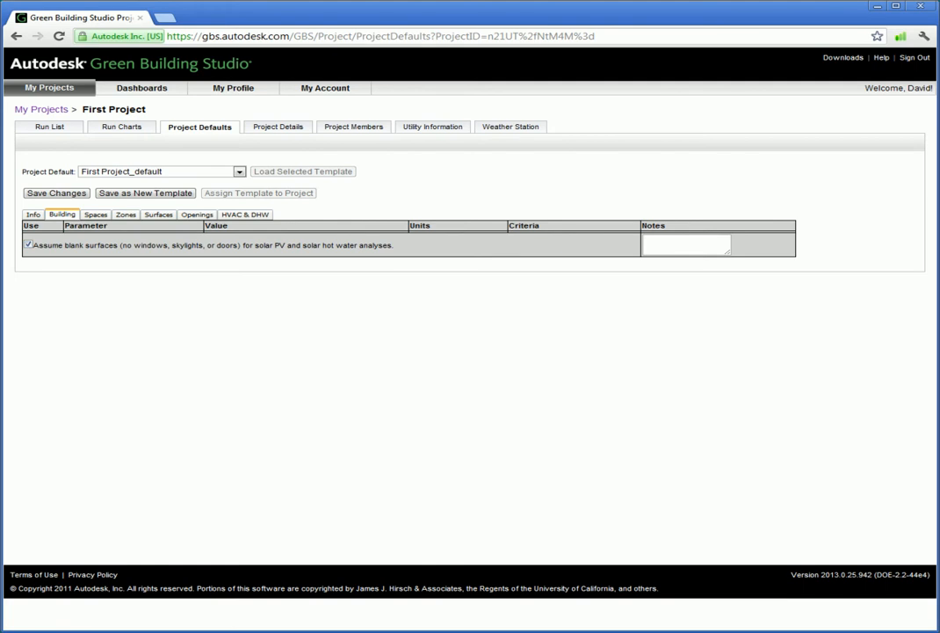
pyautogui.click(28, 244)
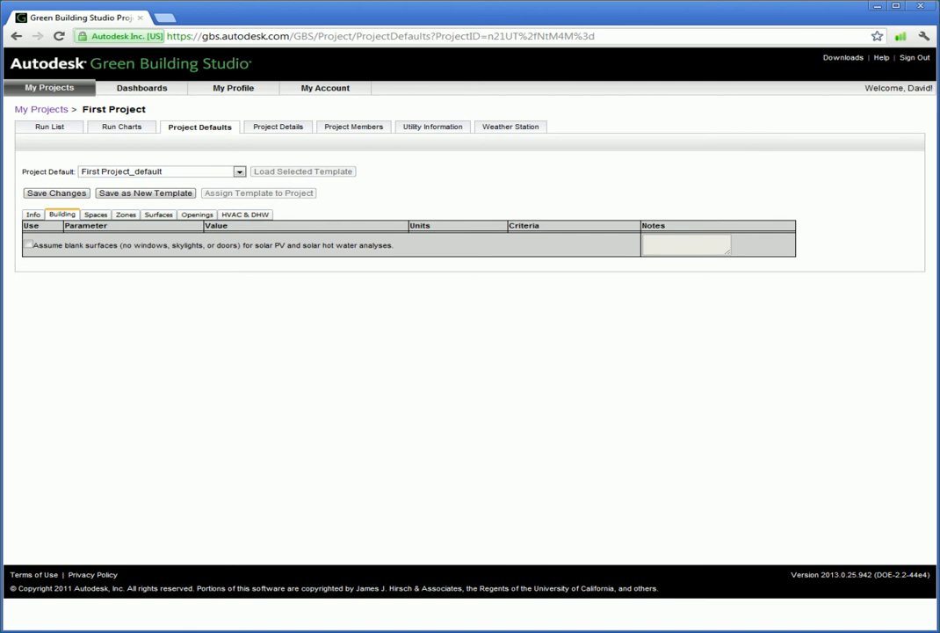
# Step: Enable the Condition Type and Space Type parameters in the space defaults
pyautogui.click(96, 214)
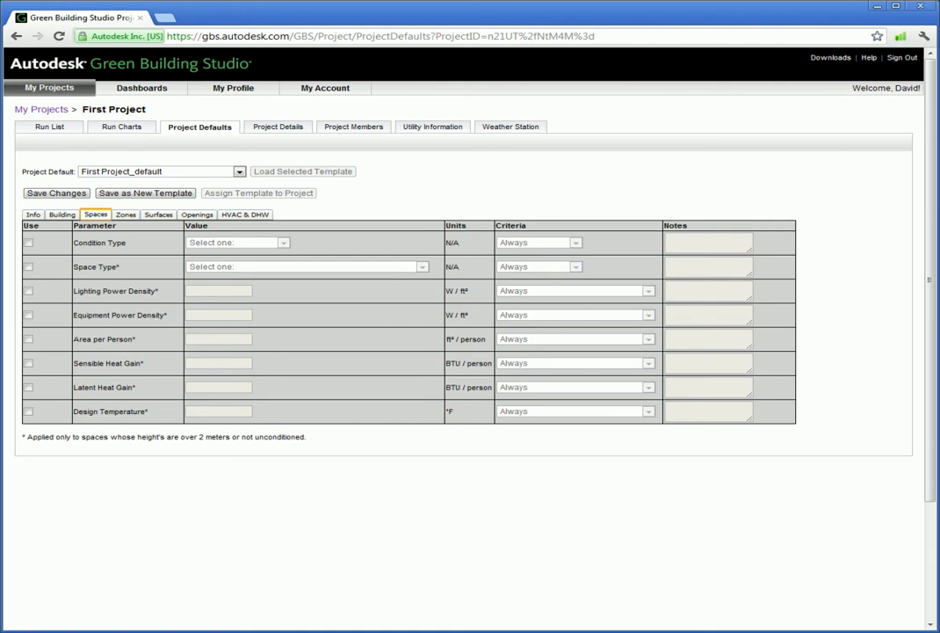
pyautogui.click(28, 242)
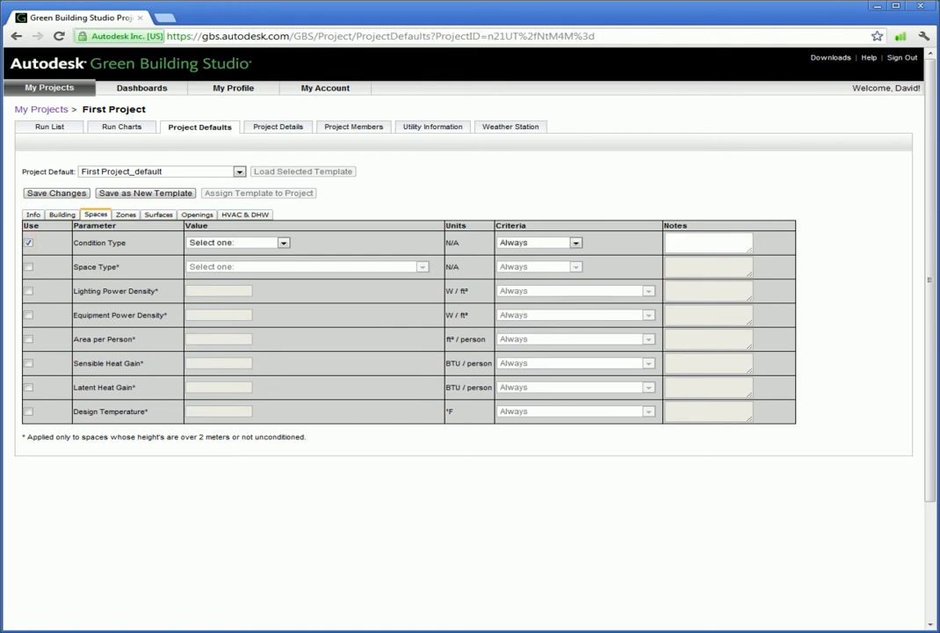
pyautogui.click(28, 265)
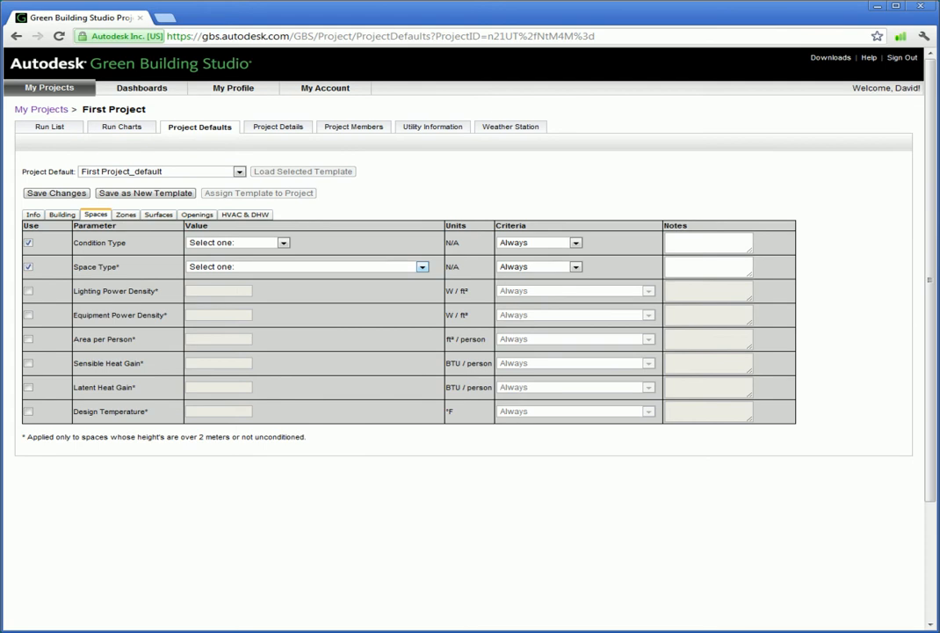
# Step: Try DiningArea as the default space type
pyautogui.click(421, 266)
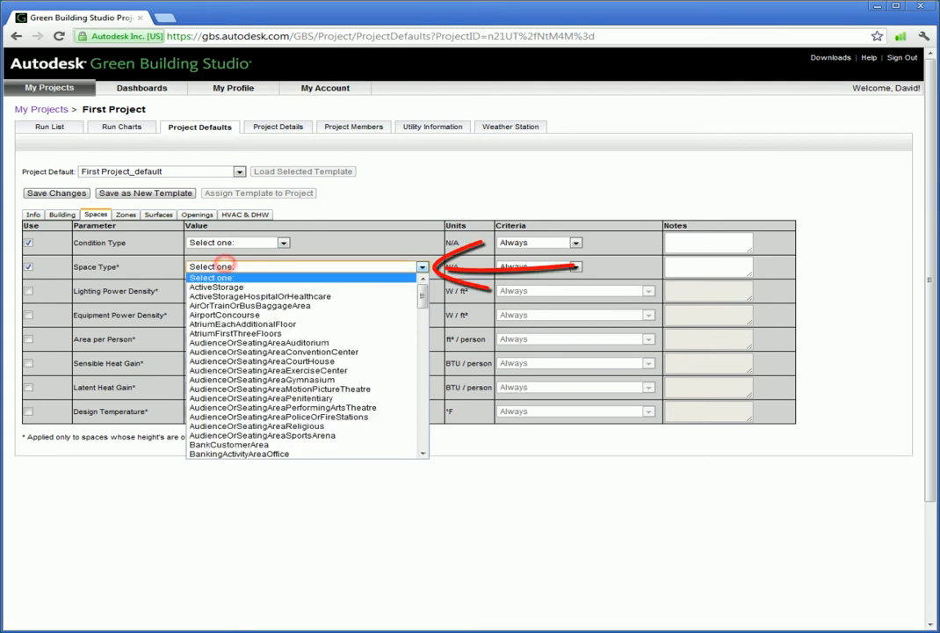
pyautogui.scroll(-5, 264, 369)
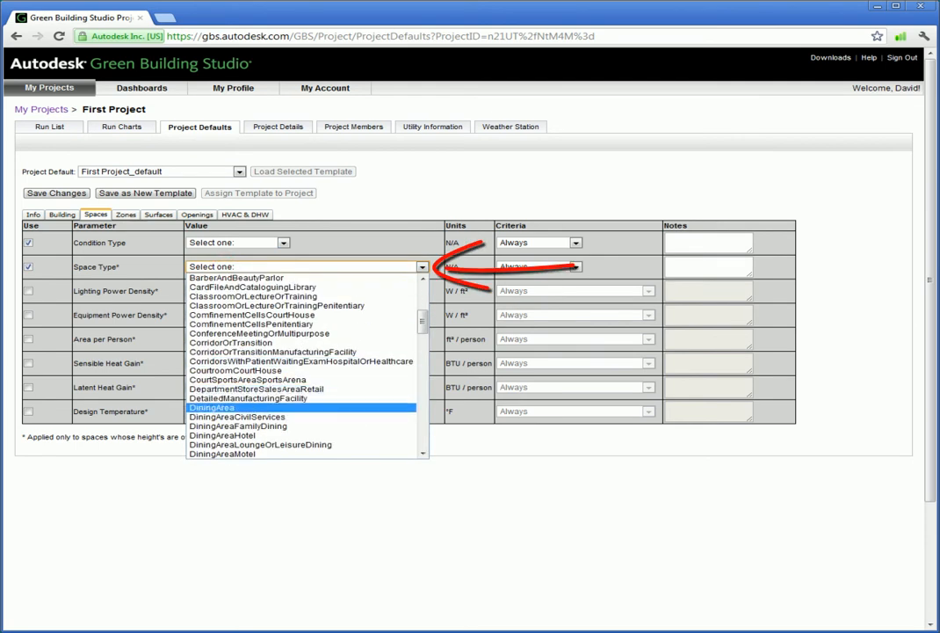
pyautogui.click(236, 405)
# Step: Enable the Lighting Power Density, Equipment Power Density and Area per Person parameters for spaces
pyautogui.click(28, 290)
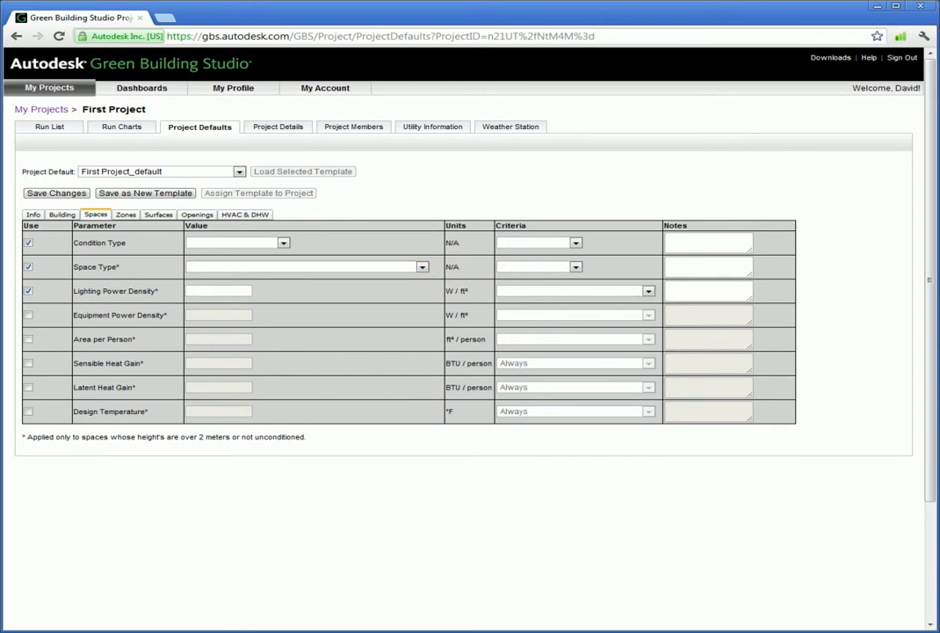
pyautogui.click(28, 315)
pyautogui.click(28, 338)
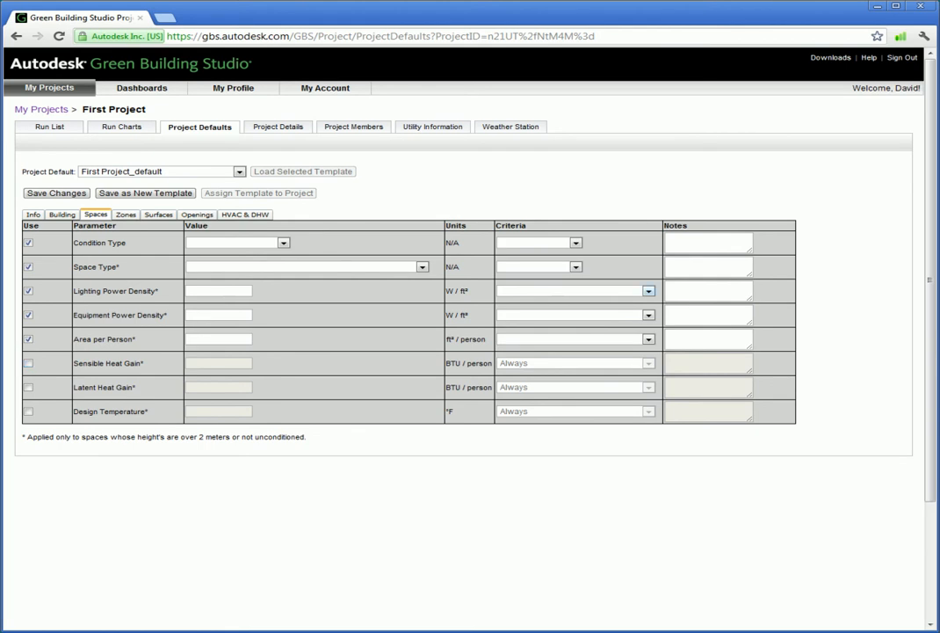
# Step: Set the lighting density, equipment density and area-per-person criteria to "If value is zero (0), use GBS default", and enable Sensible Heat Gain
pyautogui.click(649, 290)
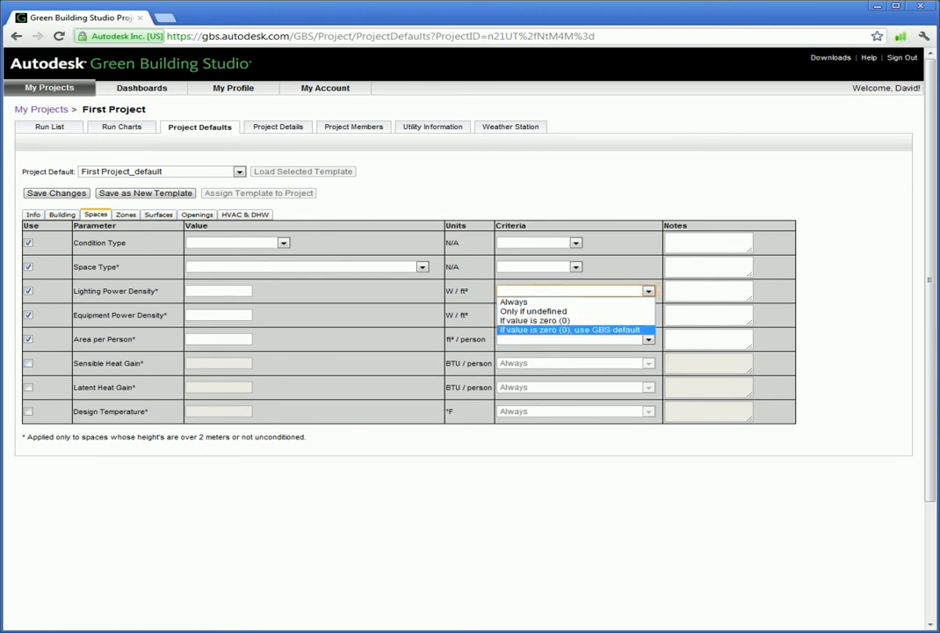
pyautogui.click(569, 330)
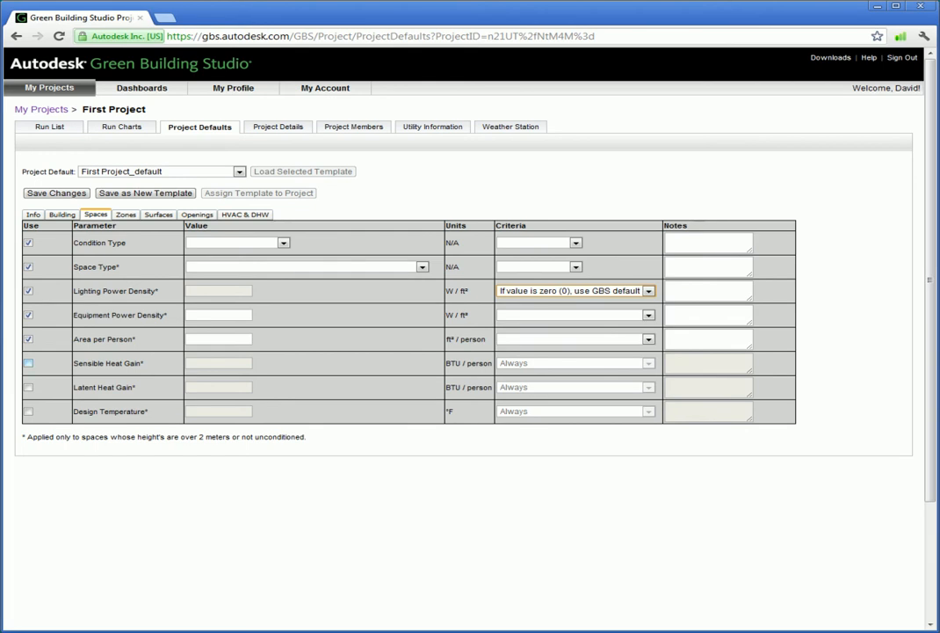
pyautogui.click(28, 363)
pyautogui.click(569, 315)
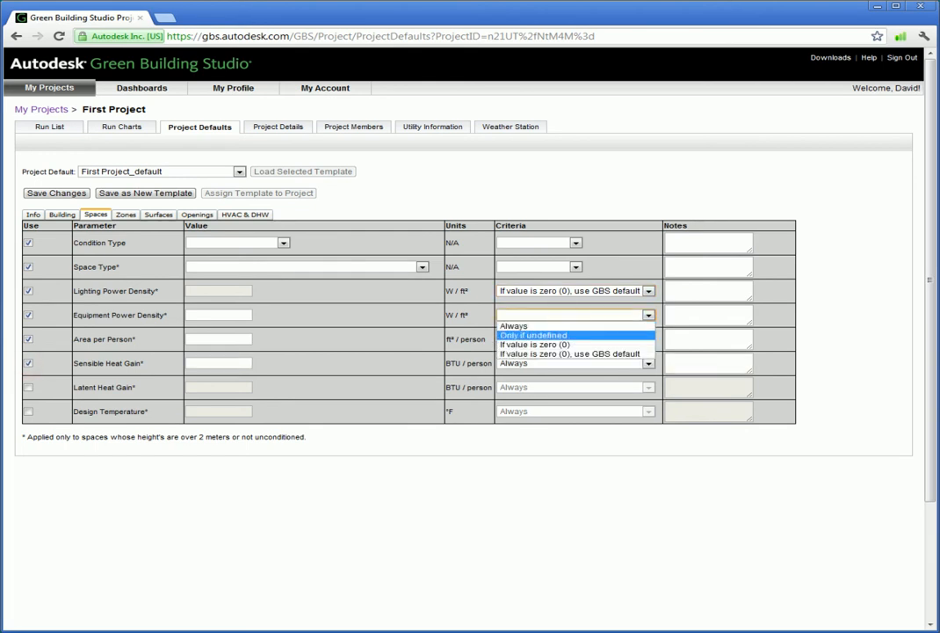
pyautogui.click(566, 352)
pyautogui.click(560, 340)
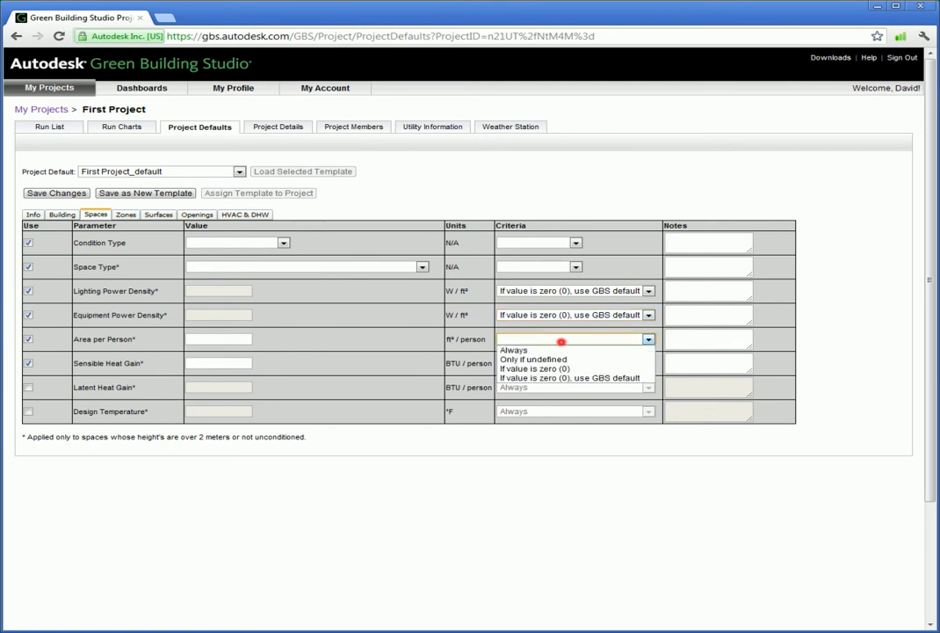
pyautogui.click(615, 377)
# Step: Enable Latent Heat Gain and Design Temperature for spaces, setting the design temperature to 72 °F
pyautogui.click(28, 387)
pyautogui.click(28, 410)
pyautogui.click(200, 410)
pyautogui.write('72')
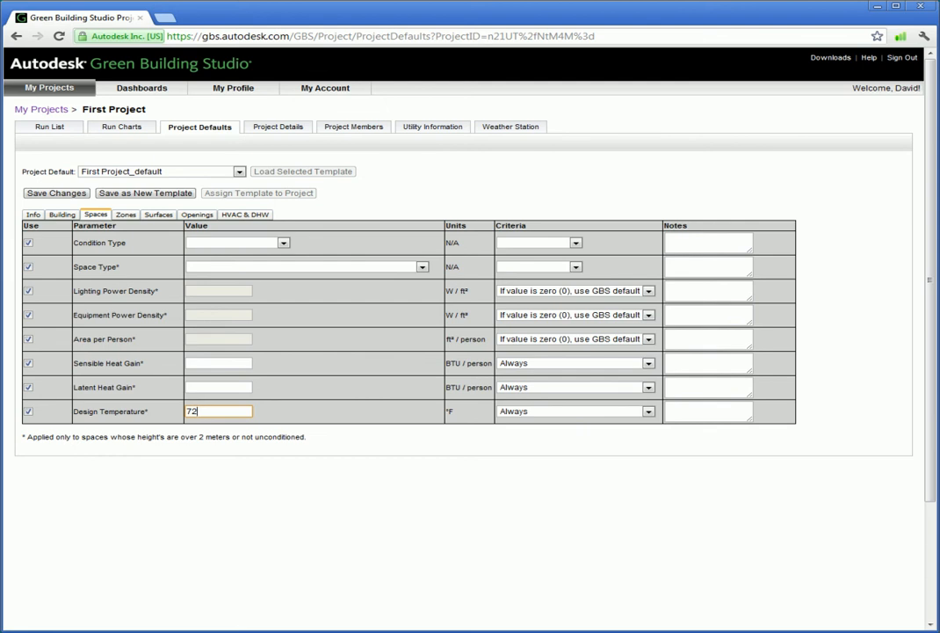
pyautogui.click(310, 457)
# Step: Set the default condition type to Heated and Cooled and the space type to DormitoryBedroom
pyautogui.click(283, 242)
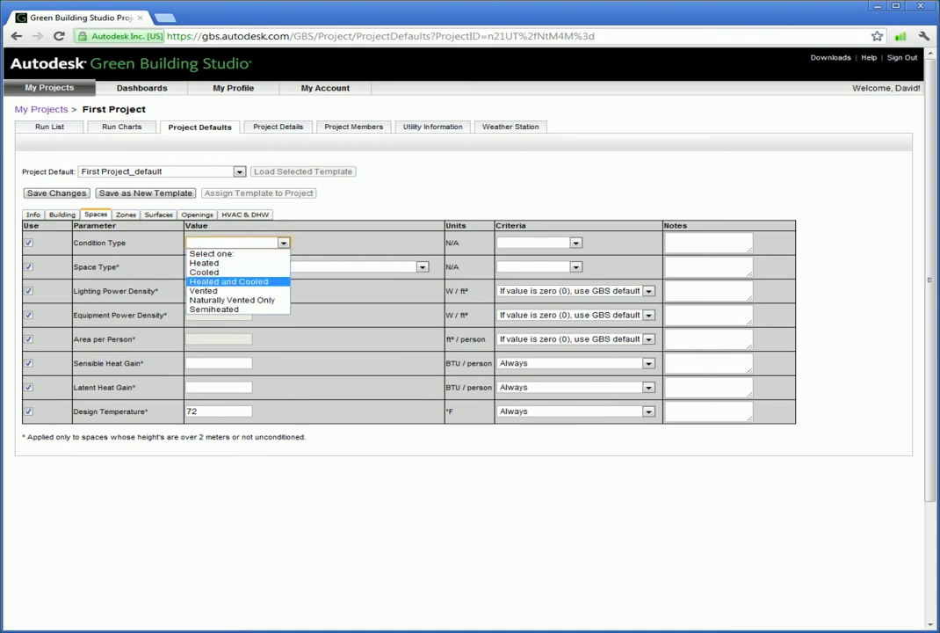
pyautogui.click(243, 280)
pyautogui.click(253, 267)
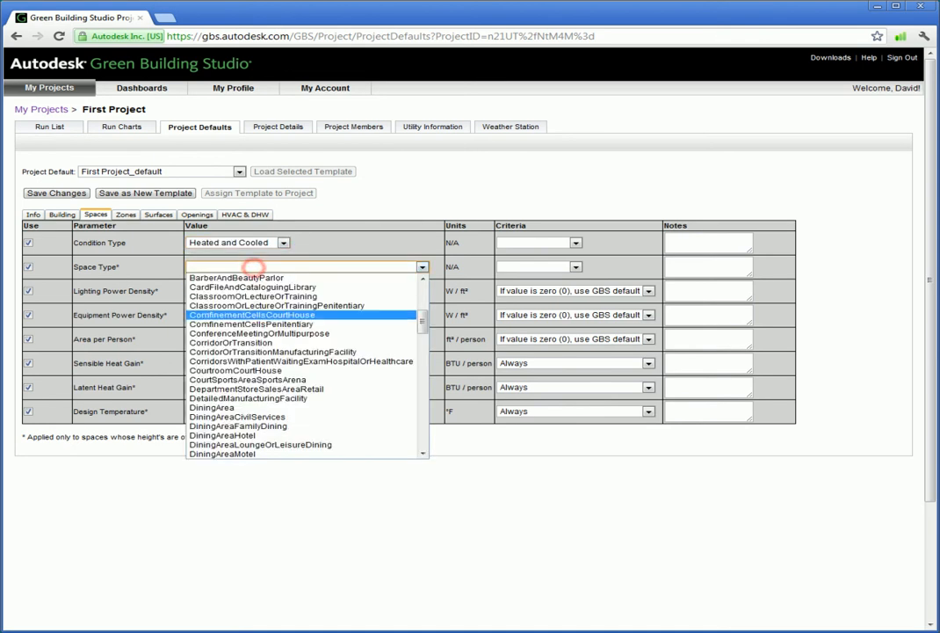
pyautogui.press('d')
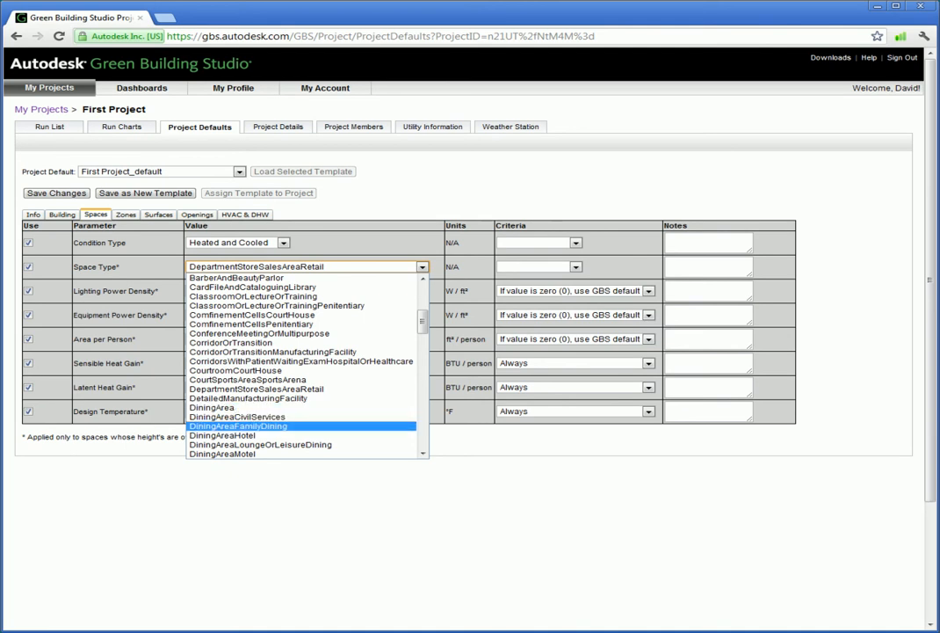
pyautogui.scroll(-2, 298, 369)
pyautogui.click(248, 420)
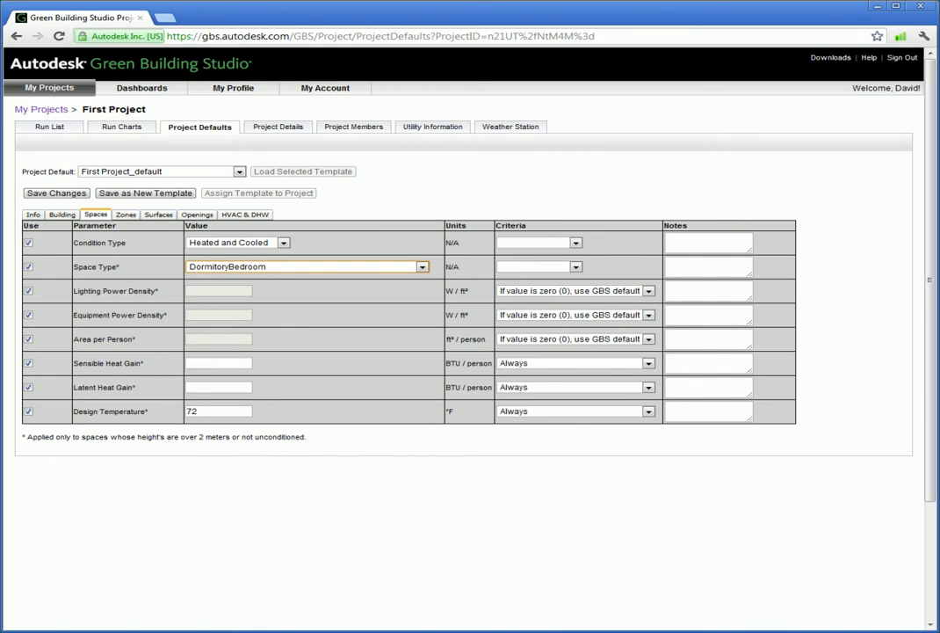
# Step: Enable the cooling on, cooling off, heating on and heating off setpoints in the zone defaults
pyautogui.click(125, 214)
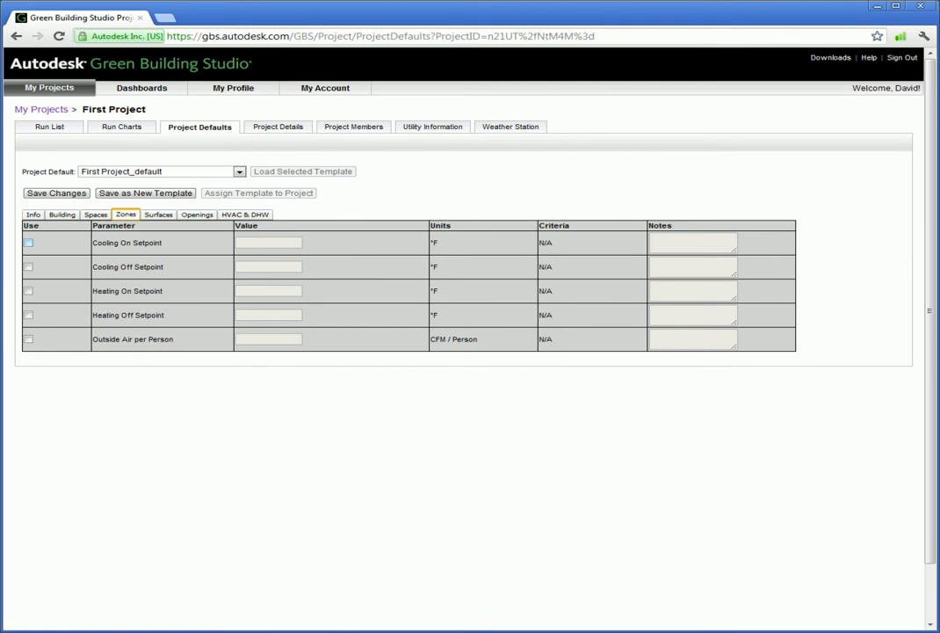
pyautogui.click(28, 243)
pyautogui.click(29, 266)
pyautogui.click(28, 290)
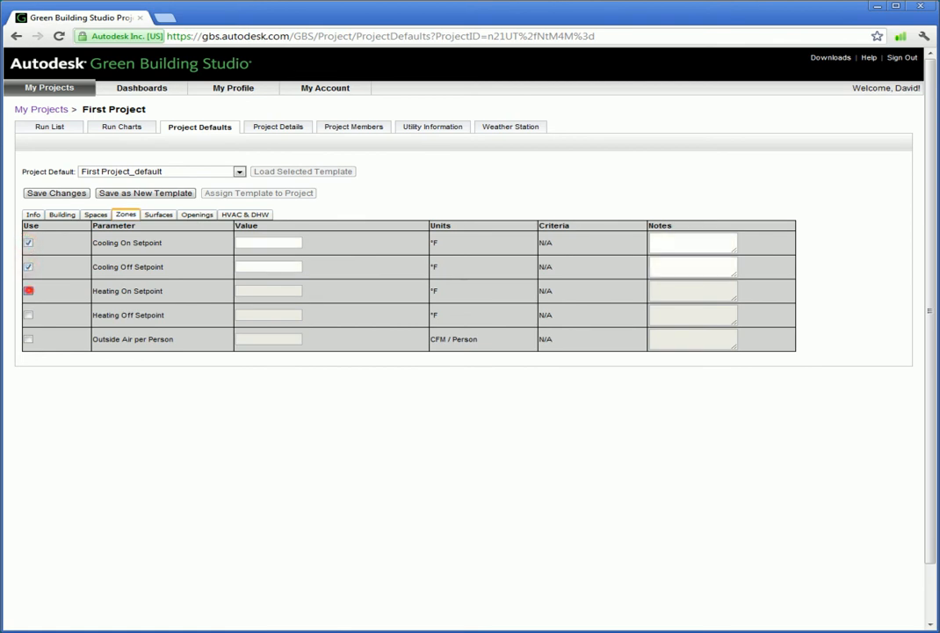
pyautogui.click(28, 314)
# Step: Set the zone setpoints to 78 °F cooling on, 72 °F cooling off, 68 °F heating on and 70 °F heating off
pyautogui.click(268, 241)
pyautogui.write('78')
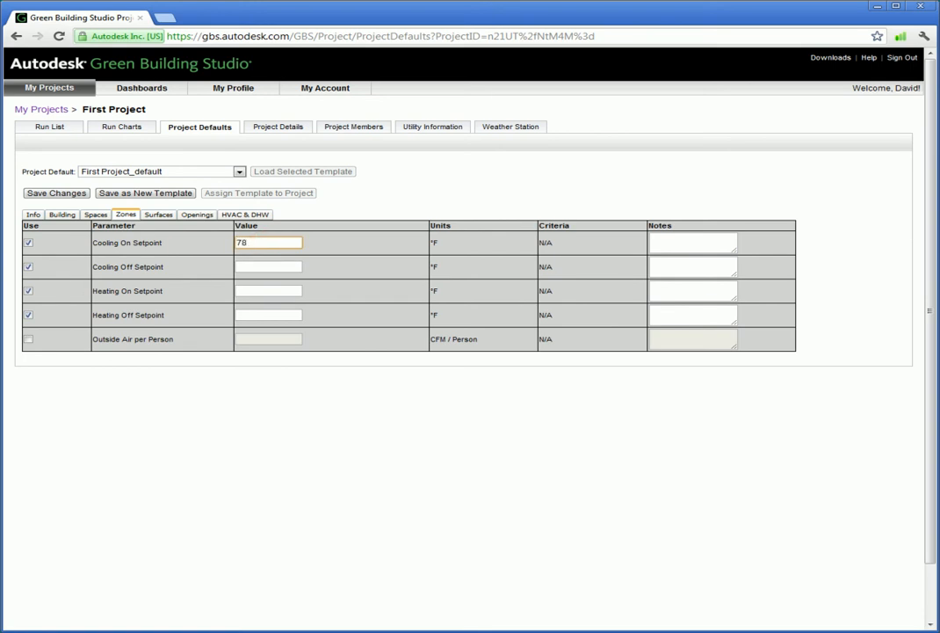
pyautogui.click(271, 266)
pyautogui.write('72')
pyautogui.click(266, 290)
pyautogui.write('68')
pyautogui.click(255, 314)
# Step: Enable Outside Air per Person for zones and set it to 15 CFM per person
pyautogui.click(28, 339)
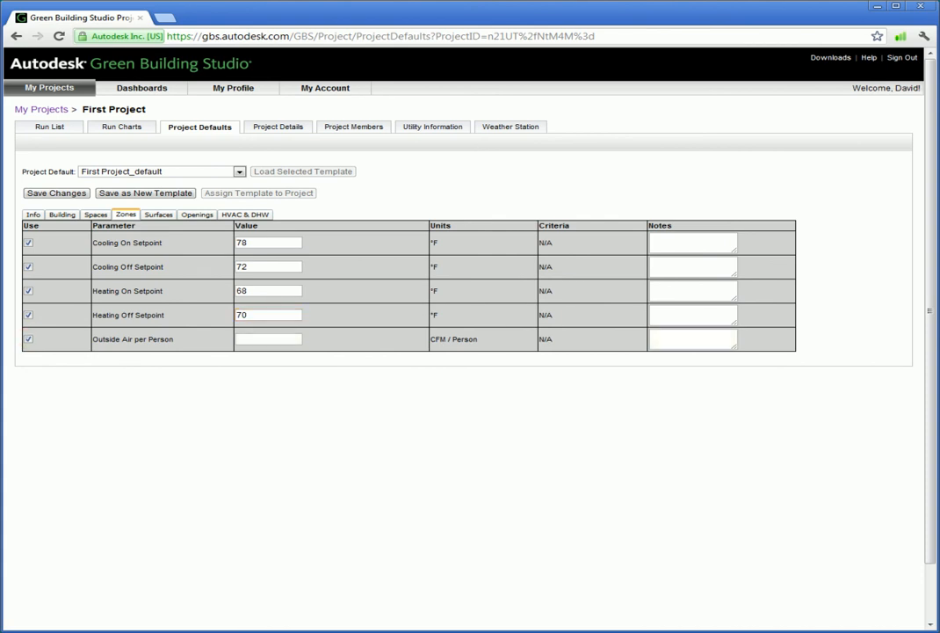
pyautogui.click(262, 339)
pyautogui.write('15')
pyautogui.click(254, 404)
# Step: Enable the roof surface defaults and set Flat Roof to Roof - R30 Wood Frame ASHRAE
pyautogui.click(158, 214)
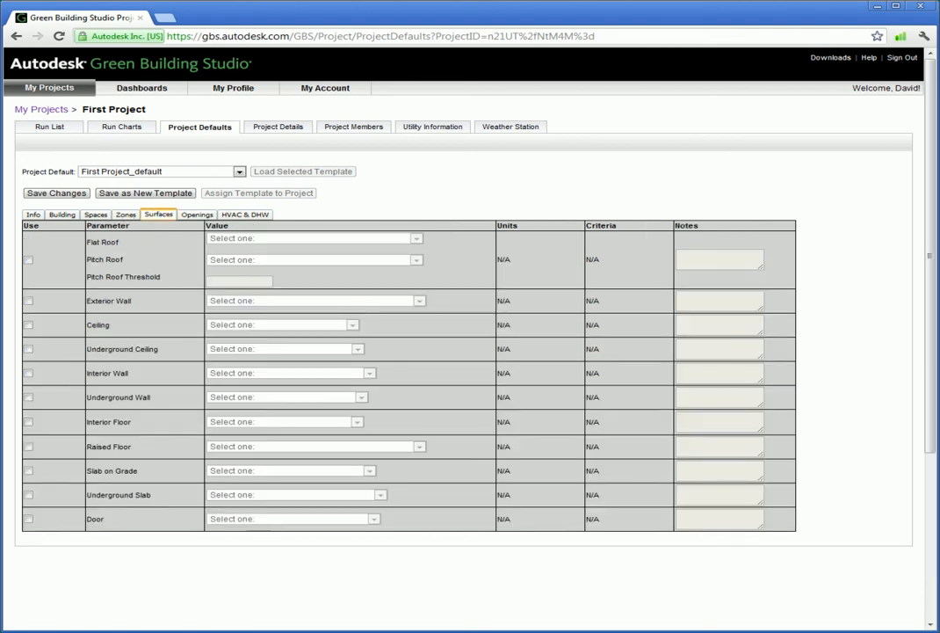
pyautogui.click(28, 259)
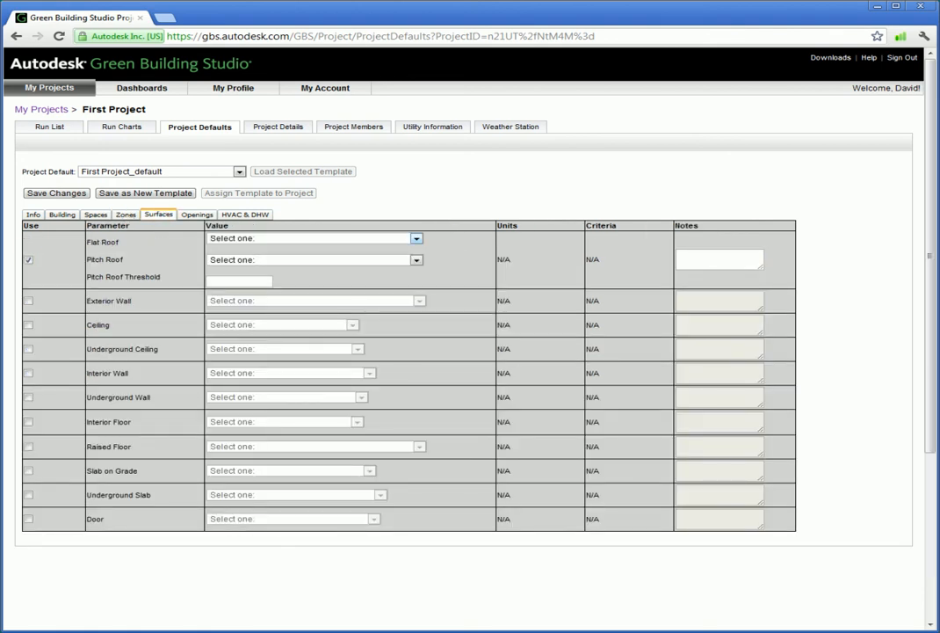
pyautogui.click(256, 237)
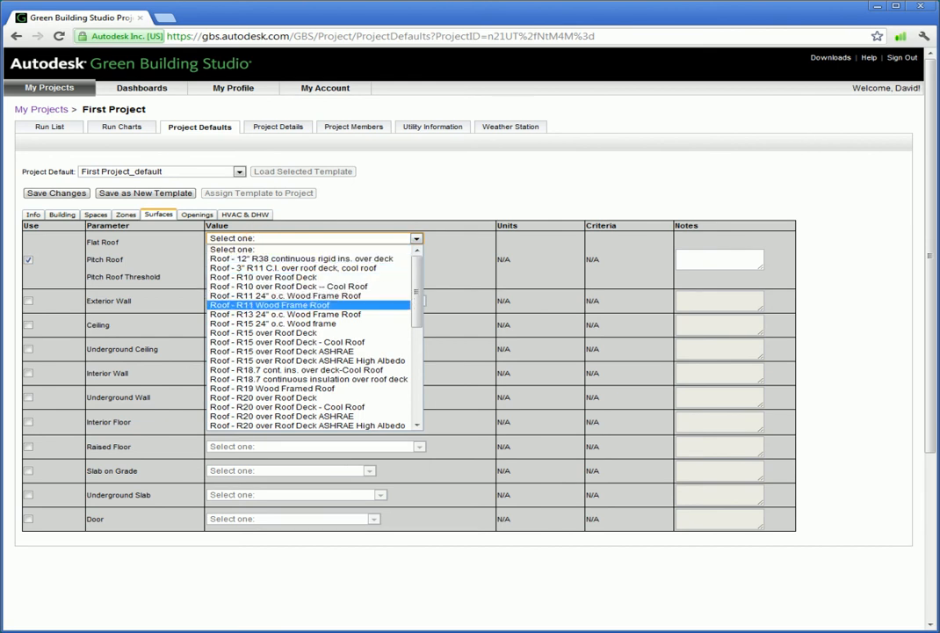
pyautogui.scroll(-5, 307, 369)
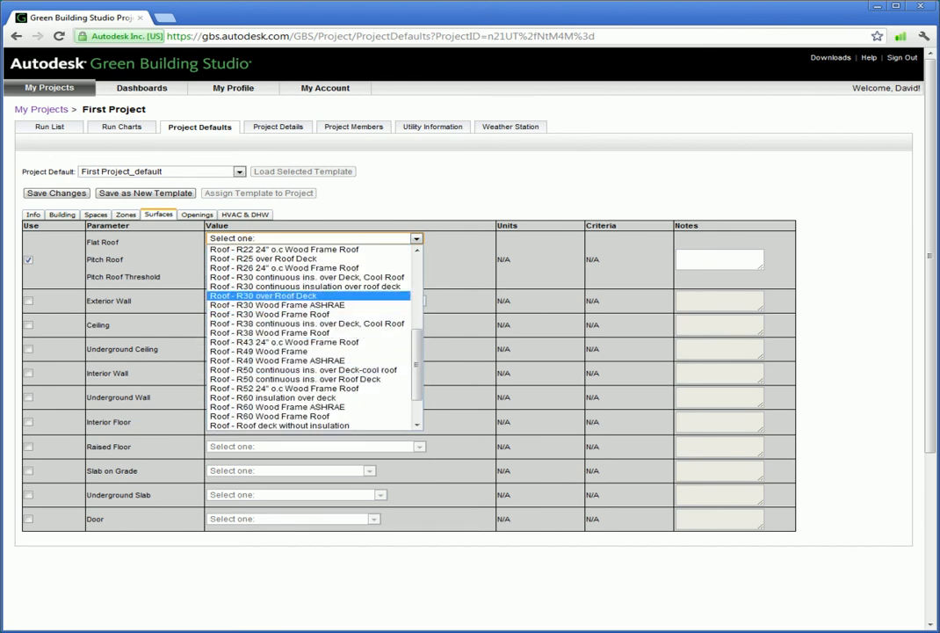
pyautogui.click(279, 304)
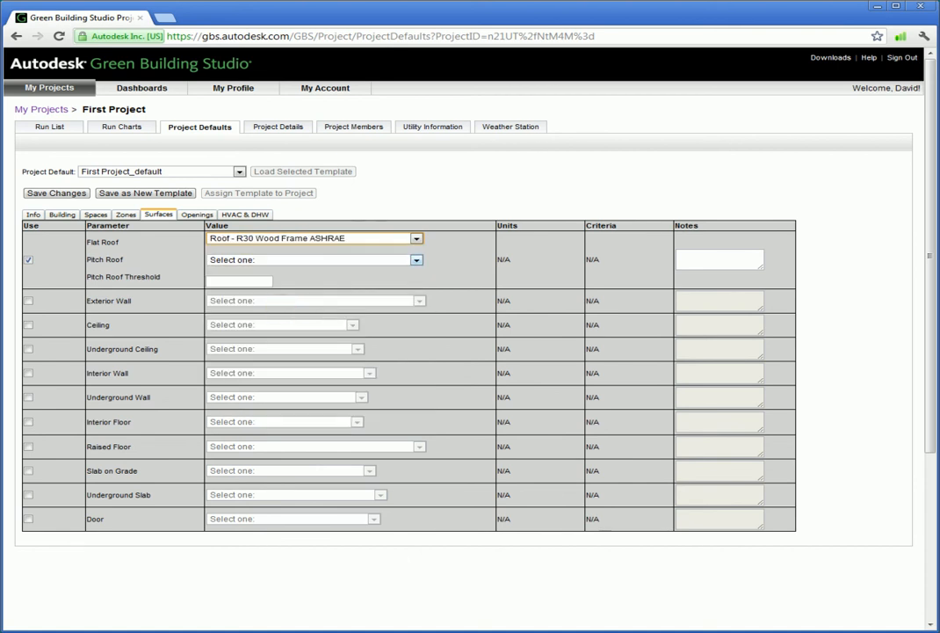
# Step: Set the default Pitch Roof construction to Roof - R22 24" o.c Wood Frame Roof
pyautogui.click(252, 259)
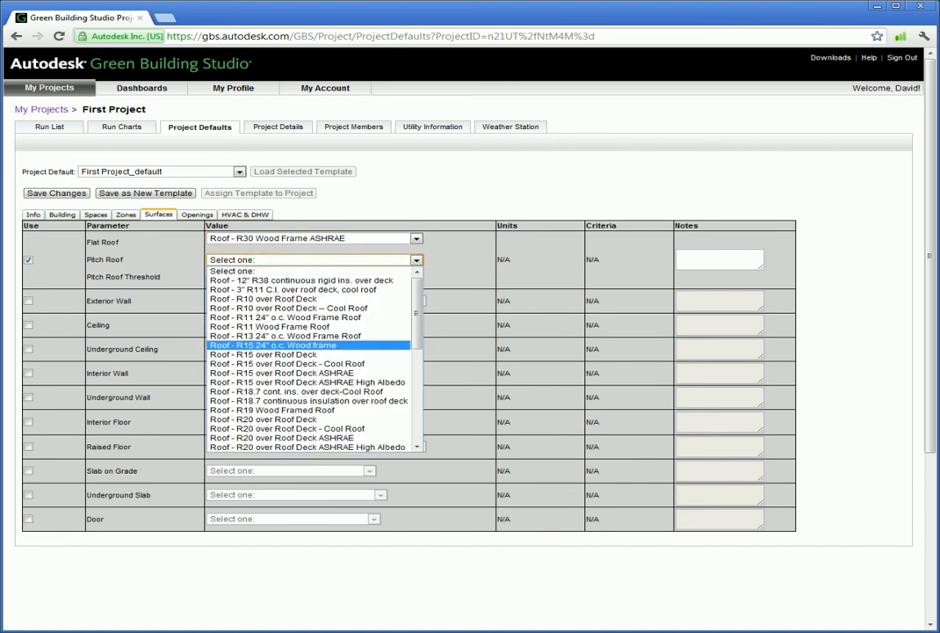
pyautogui.scroll(-2, 307, 320)
pyautogui.scroll(-5, 308, 319)
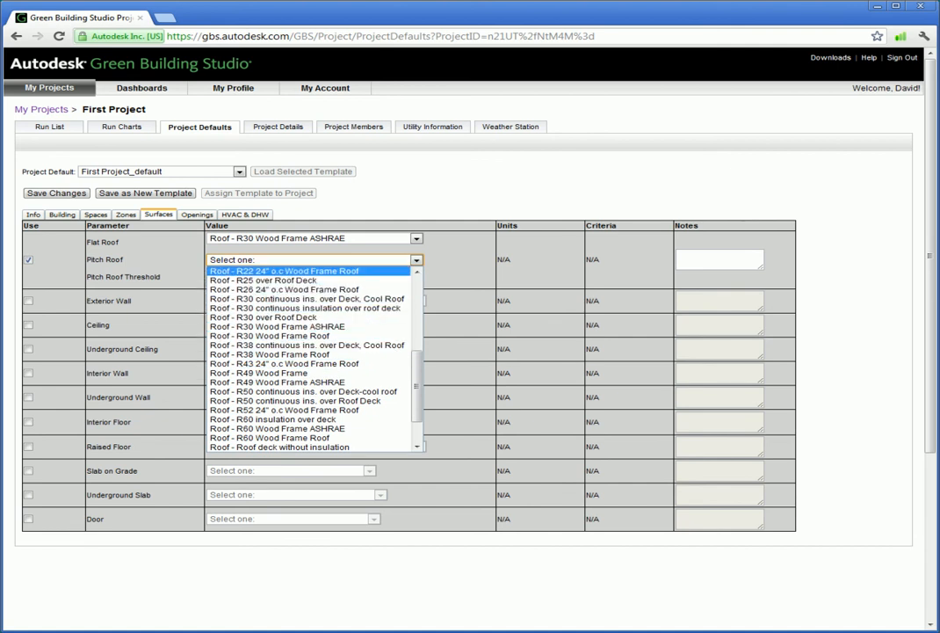
pyautogui.click(268, 270)
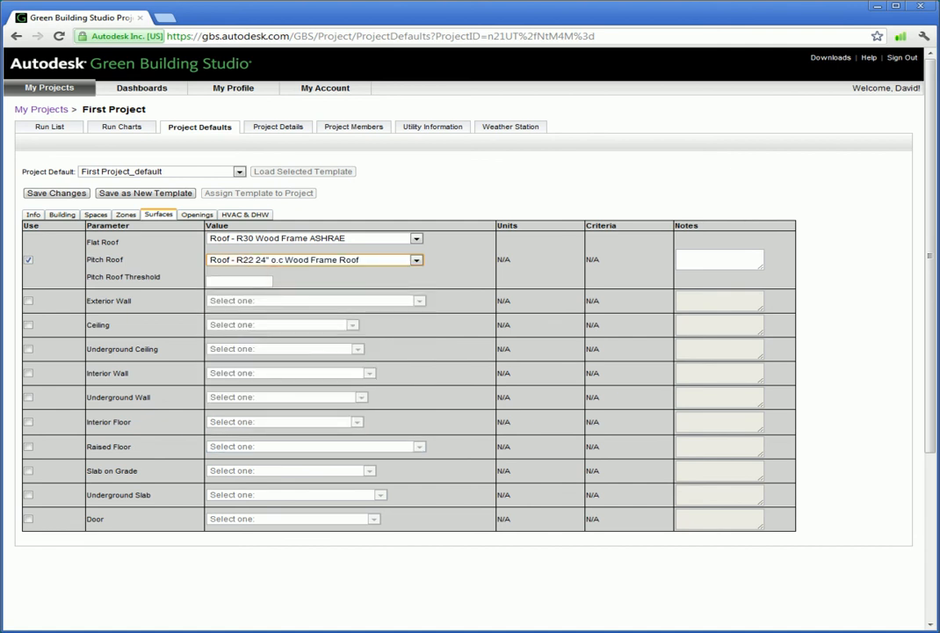
# Step: Enable the Exterior Wall surface default and set it to Exterior Wall - R15 Wood Frame
pyautogui.click(28, 300)
pyautogui.click(221, 300)
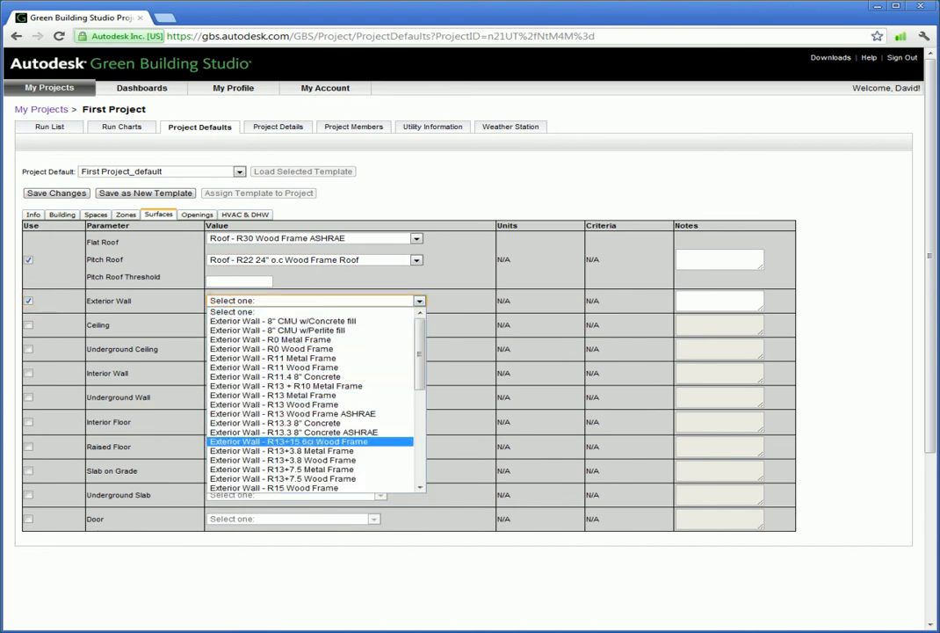
pyautogui.scroll(-2, 255, 459)
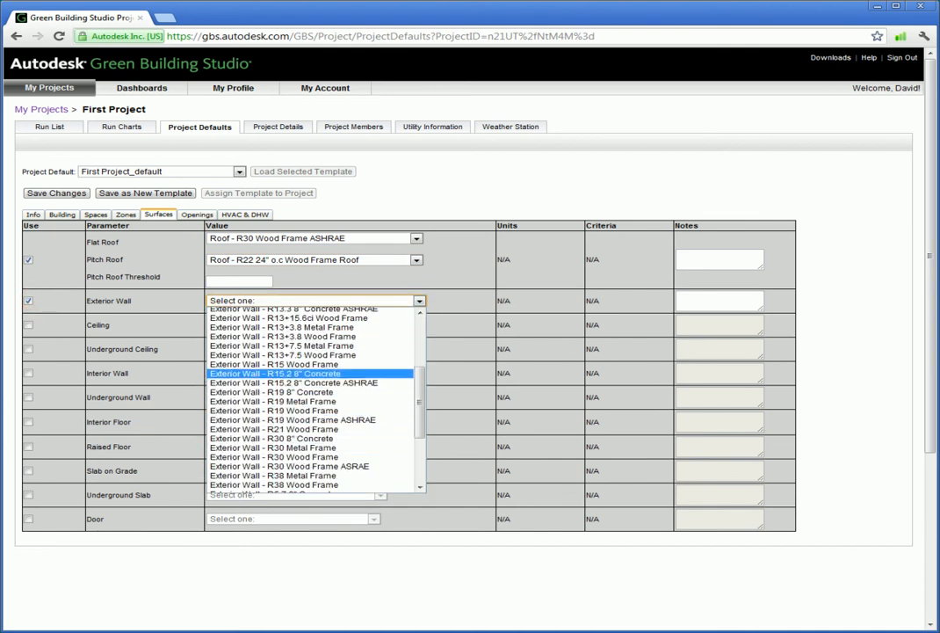
pyautogui.click(286, 363)
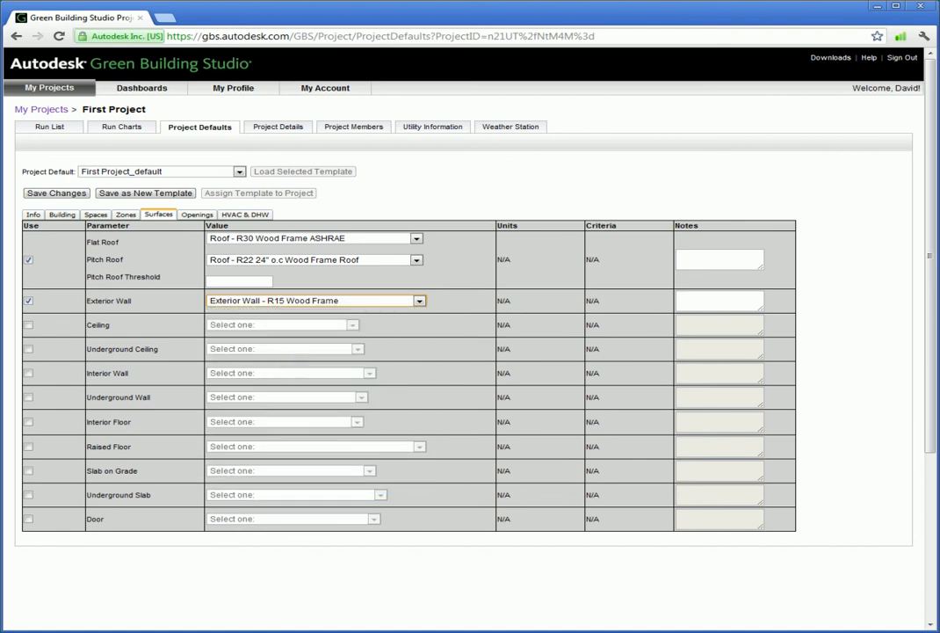
# Step: Enable North Glaze in the openings defaults and set it to Double Clear U-0.57, SHGC 0.76, Tvis 0.81
pyautogui.click(197, 214)
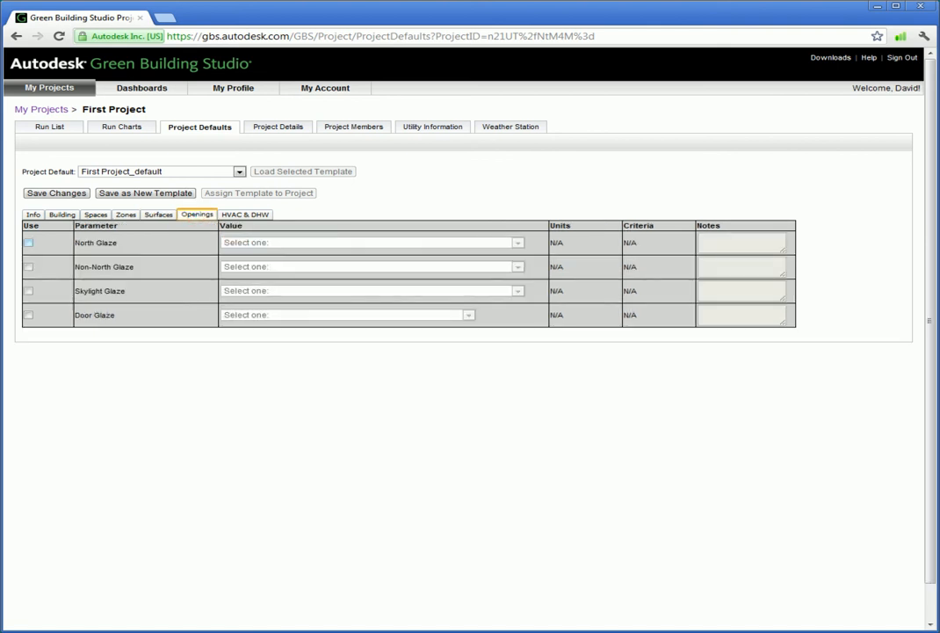
pyautogui.click(29, 243)
pyautogui.click(515, 242)
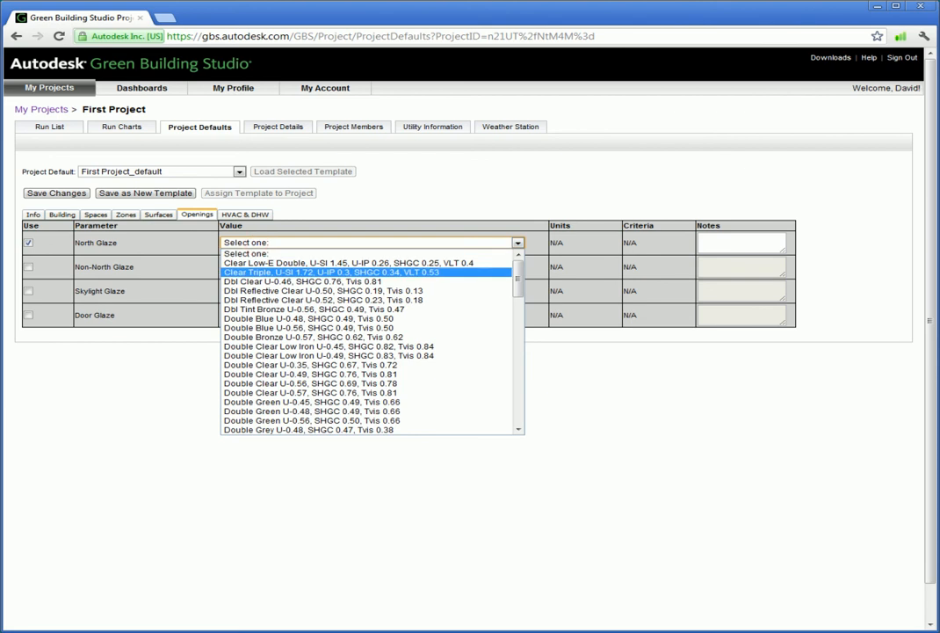
pyautogui.scroll(-2, 369, 337)
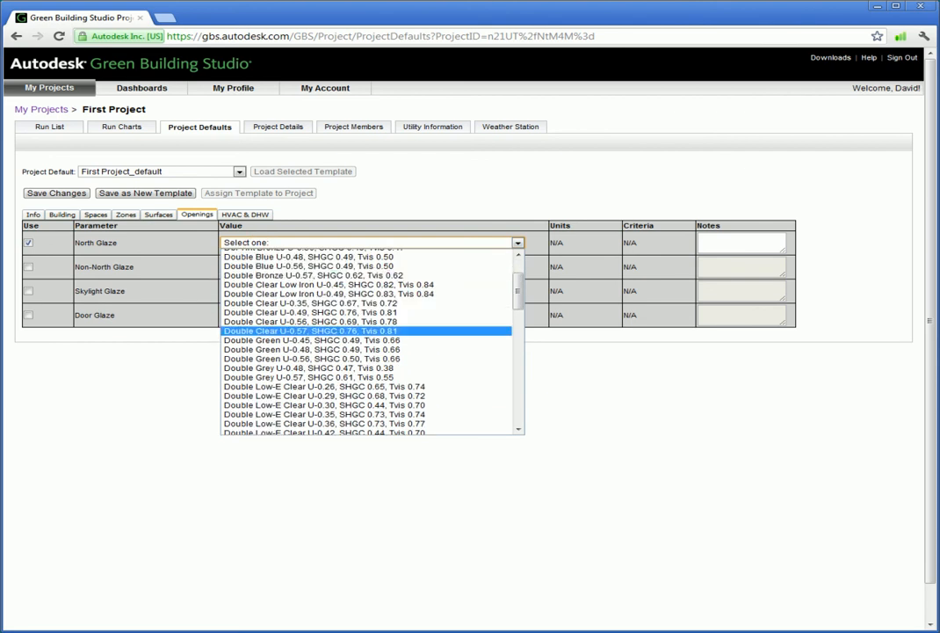
pyautogui.click(307, 330)
# Step: Change the North Glaze default to U-0.69, SHGC 0.19
pyautogui.click(409, 242)
pyautogui.scroll(-15, 369, 342)
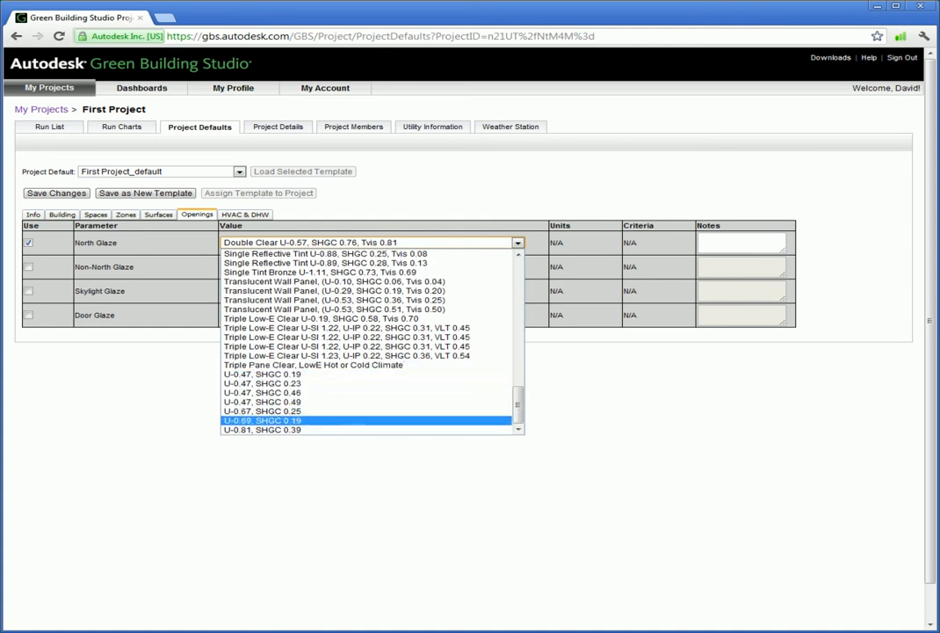
pyautogui.click(281, 420)
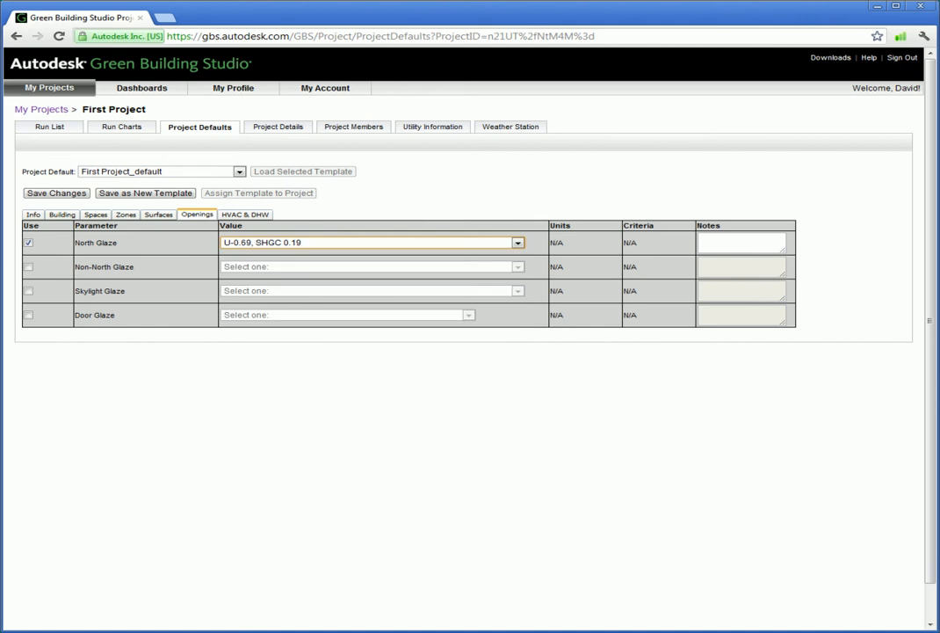
# Step: Enable the Non-North Glaze, Skylight Glaze and Door Glaze parameters in the openings defaults
pyautogui.click(28, 266)
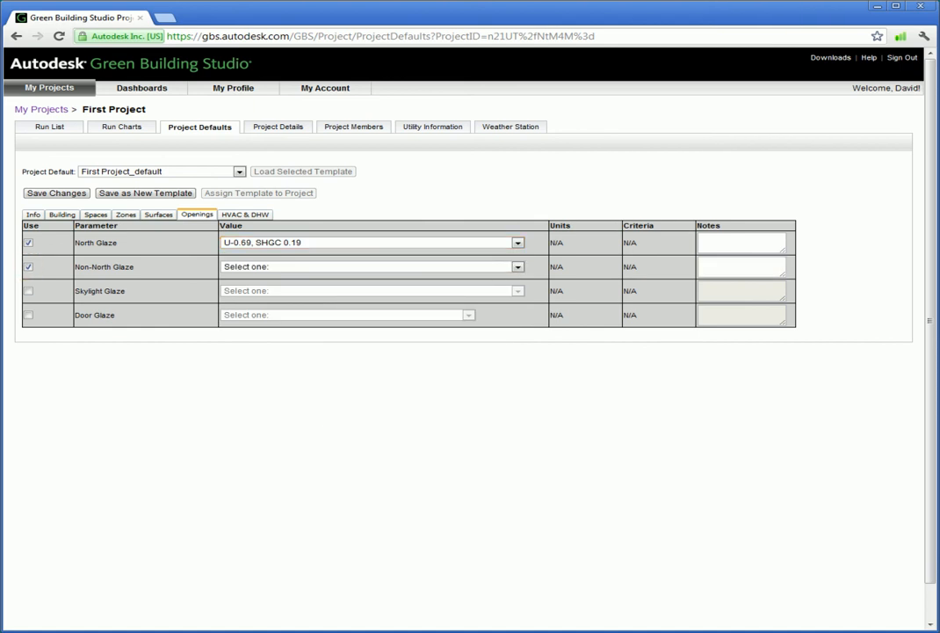
pyautogui.click(28, 291)
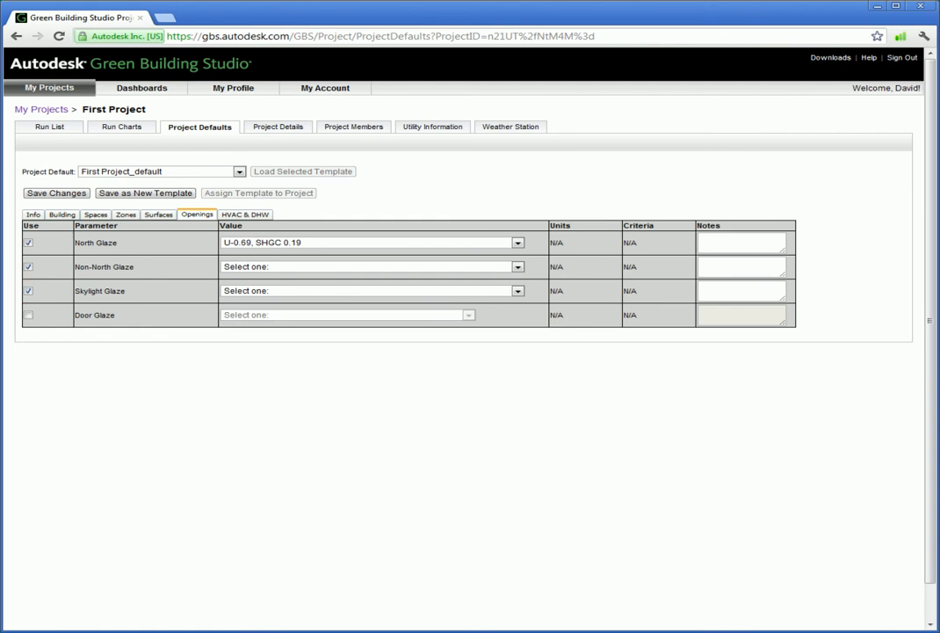
pyautogui.click(28, 315)
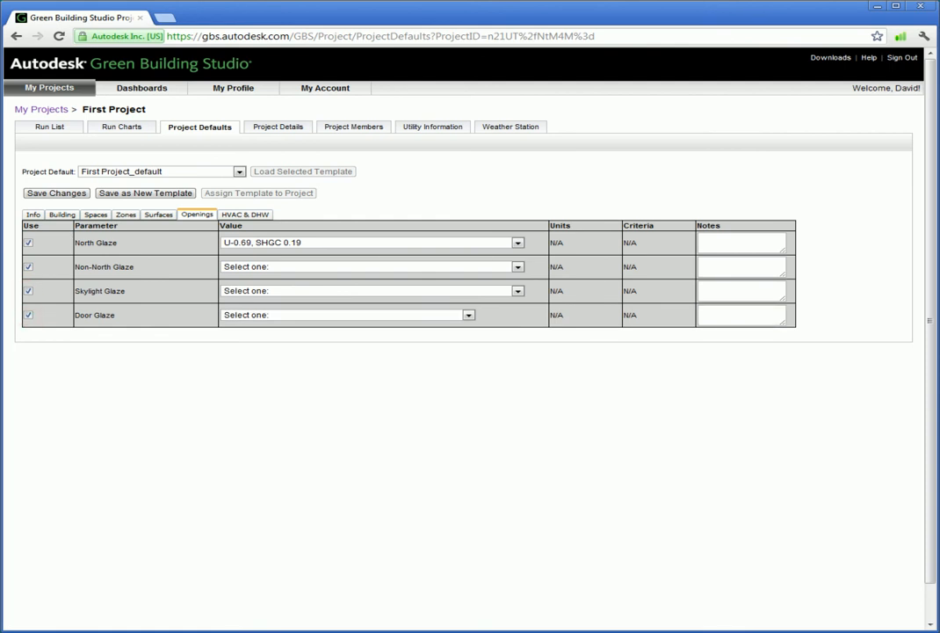
# Step: Enable both HVAC and DHW defaults, choosing 10.3 EER 20-63 ton PVAV elec heat, Econr (23.9C limit) and Domestic HW Heater
pyautogui.click(245, 214)
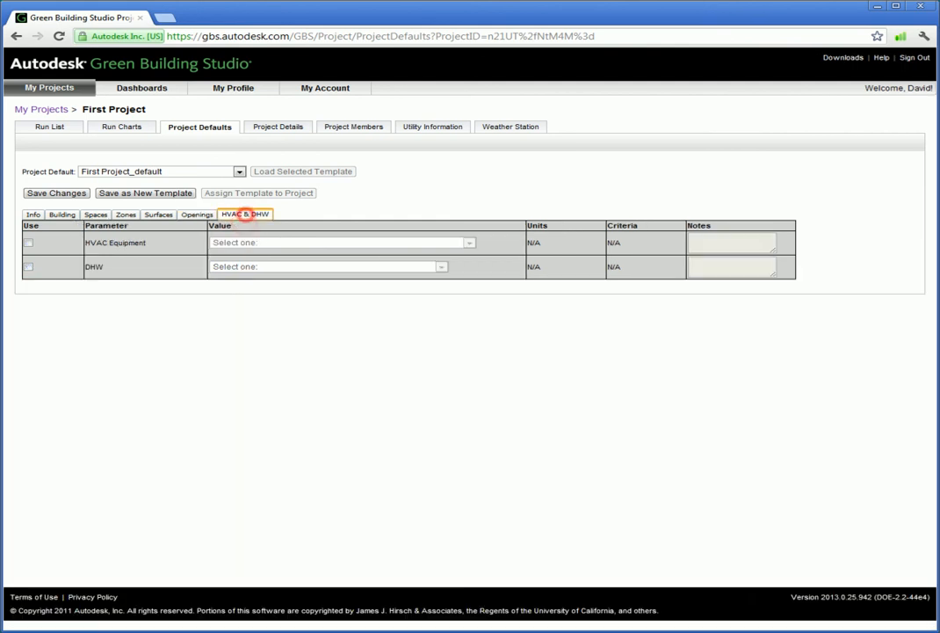
pyautogui.click(27, 243)
pyautogui.click(28, 267)
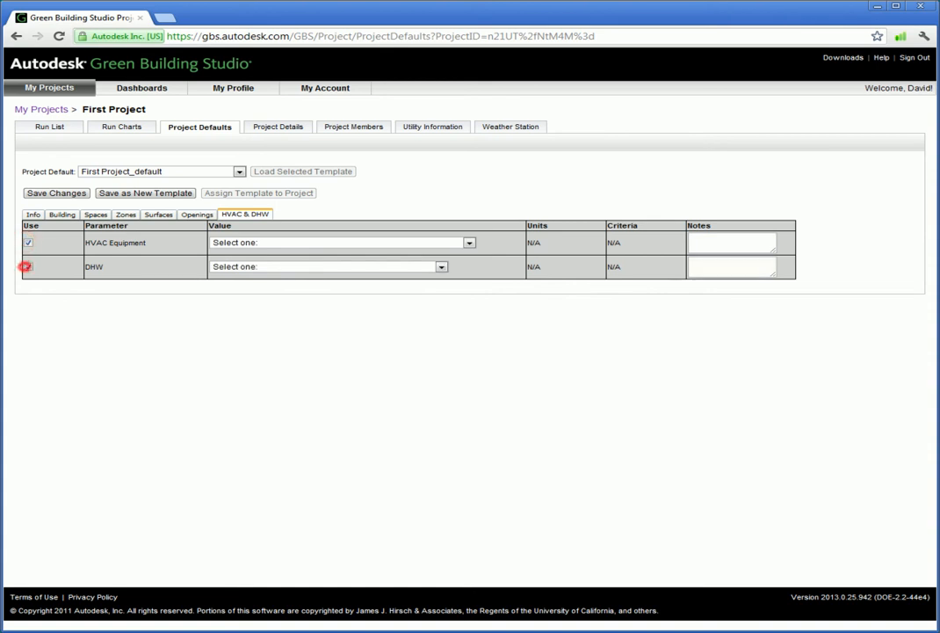
pyautogui.click(285, 241)
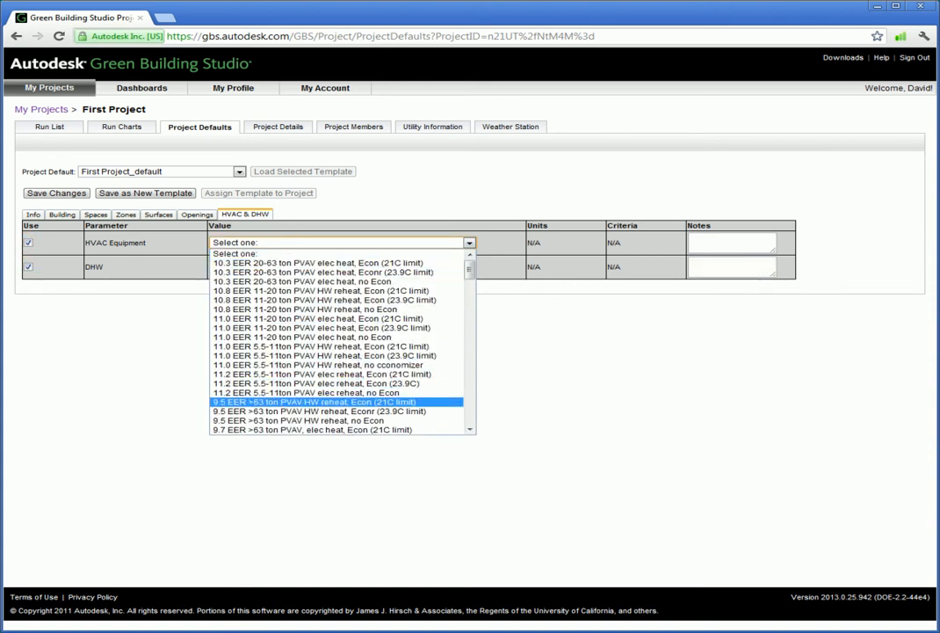
pyautogui.click(282, 272)
pyautogui.click(281, 266)
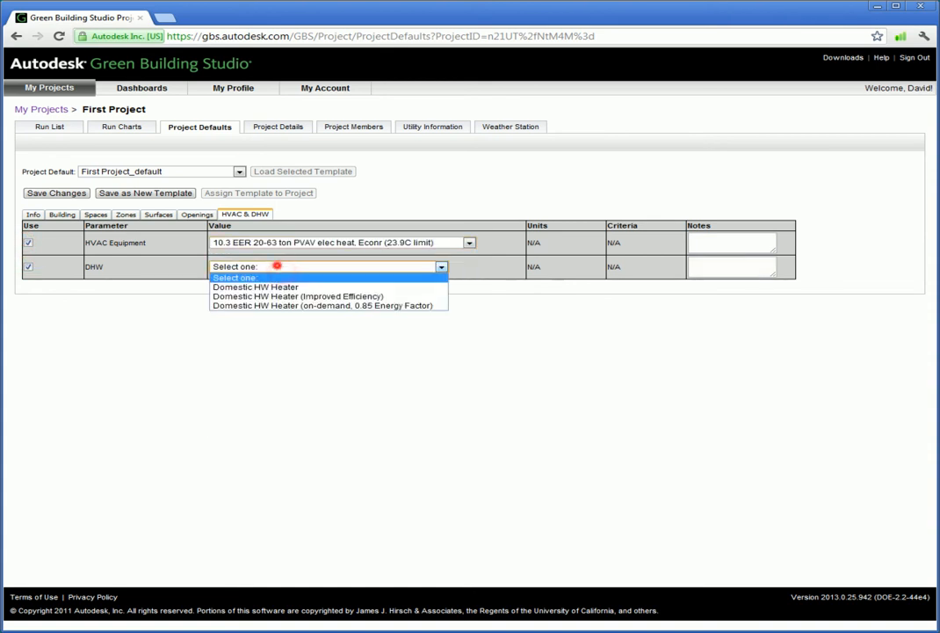
pyautogui.click(277, 283)
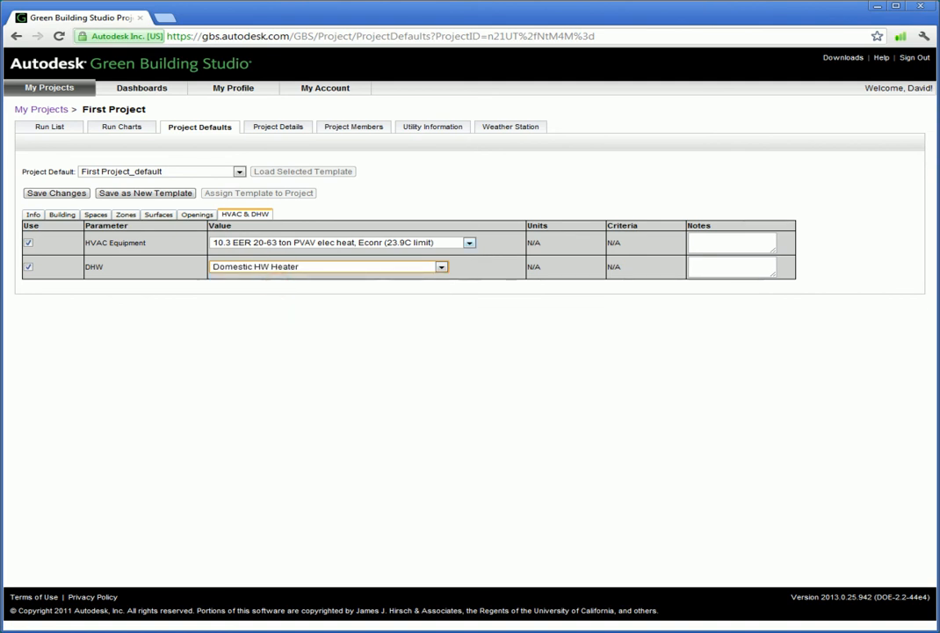
# Step: Try to save the changes to the current template, and submit the defaults as a new template named "changes"
pyautogui.click(55, 193)
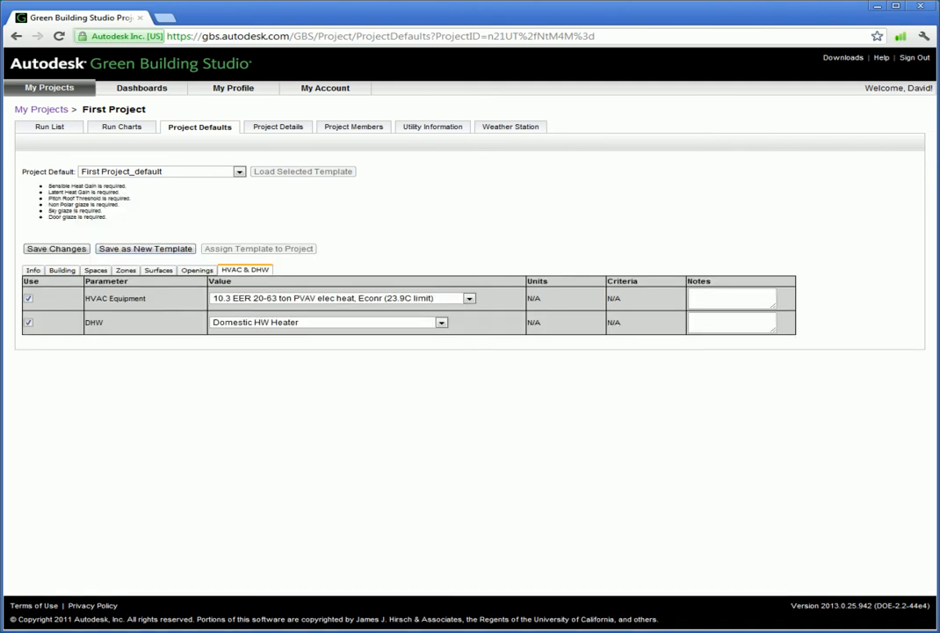
pyautogui.click(145, 248)
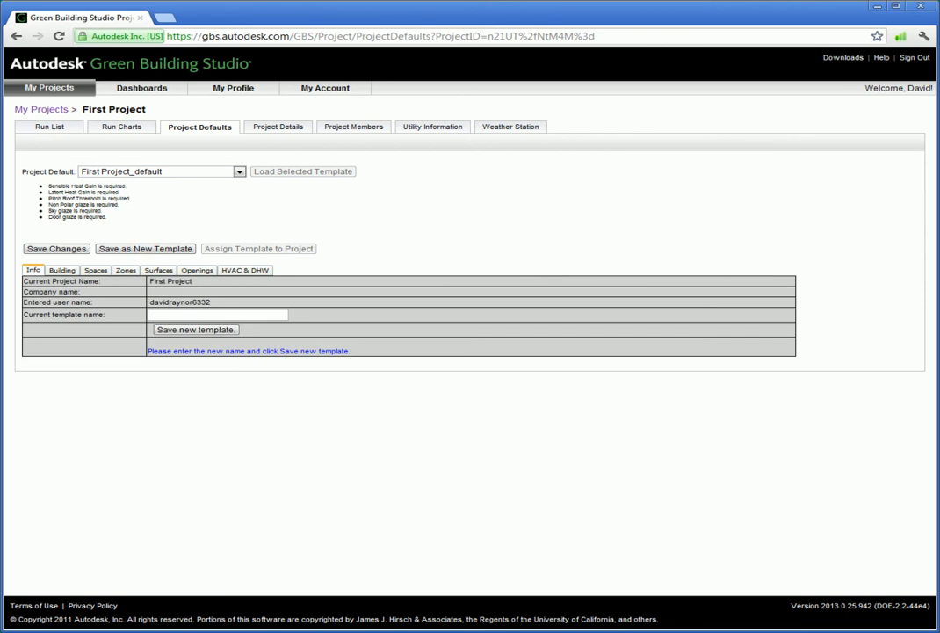
pyautogui.click(176, 314)
pyautogui.write('s')
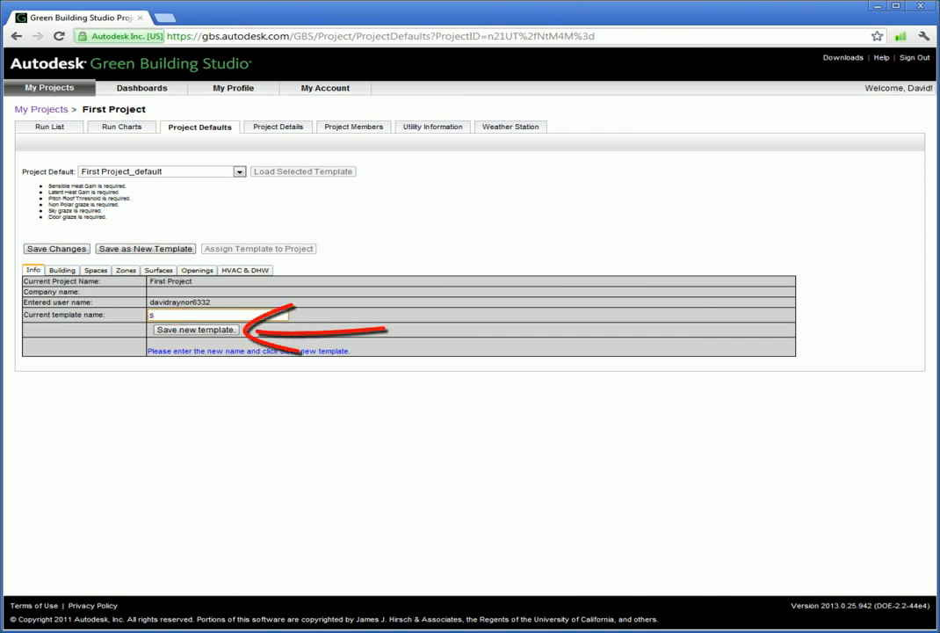
pyautogui.write('changes')
pyautogui.click(194, 330)
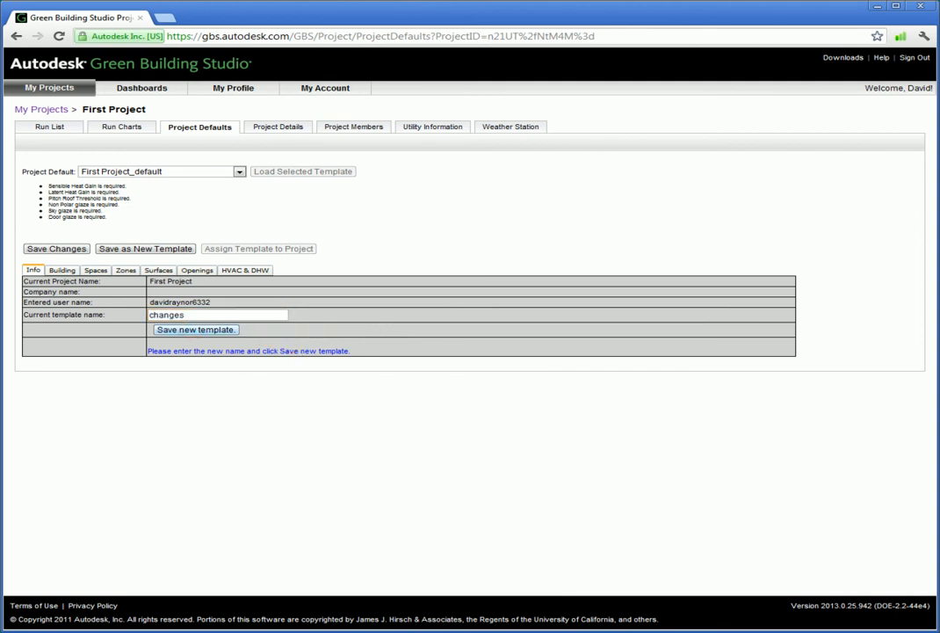